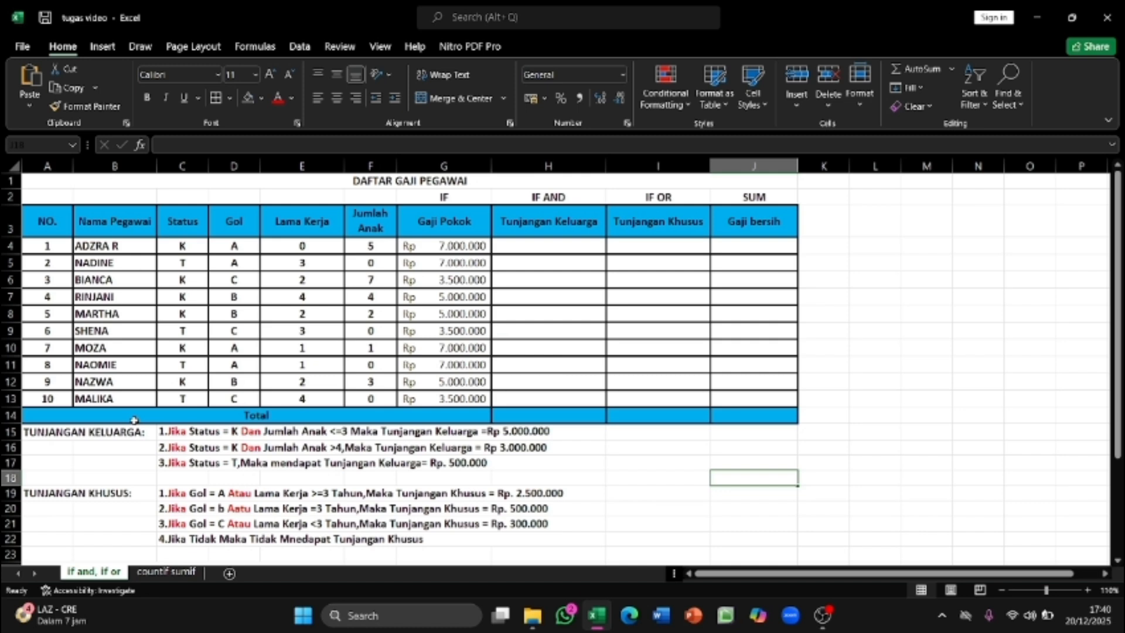
Step: Begin the Tunjangan Keluarga formula in H4 with IF and AND, using C4="K" as the first condition
{"action": "left_click", "coordinate": [553, 243]}
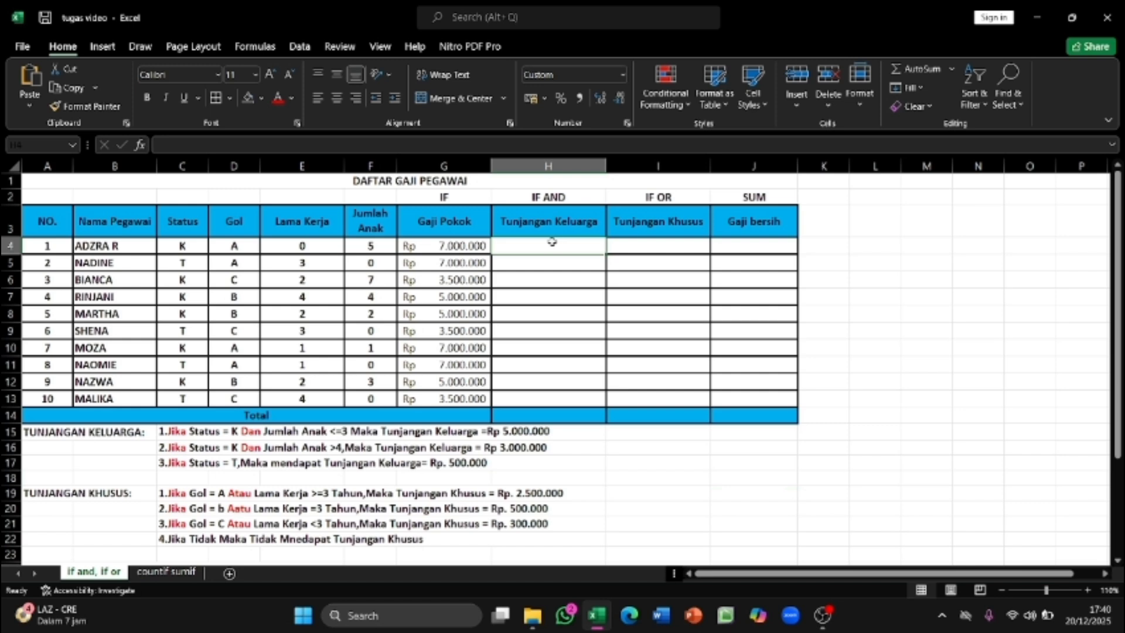
{"action": "type", "text": "=IF"}
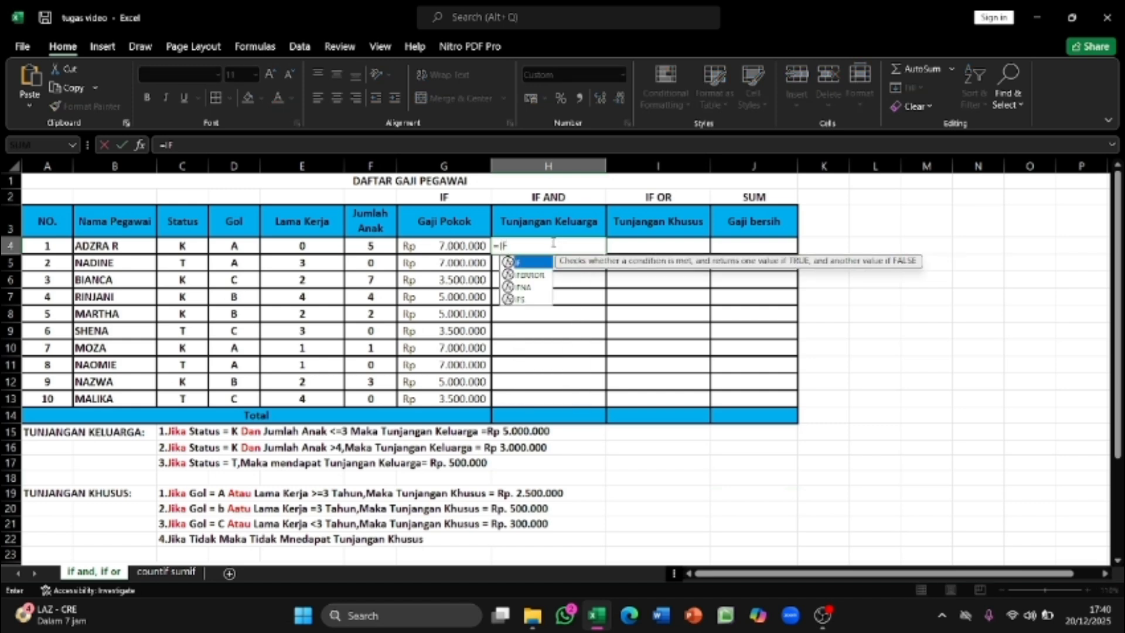
{"action": "type", "text": "("}
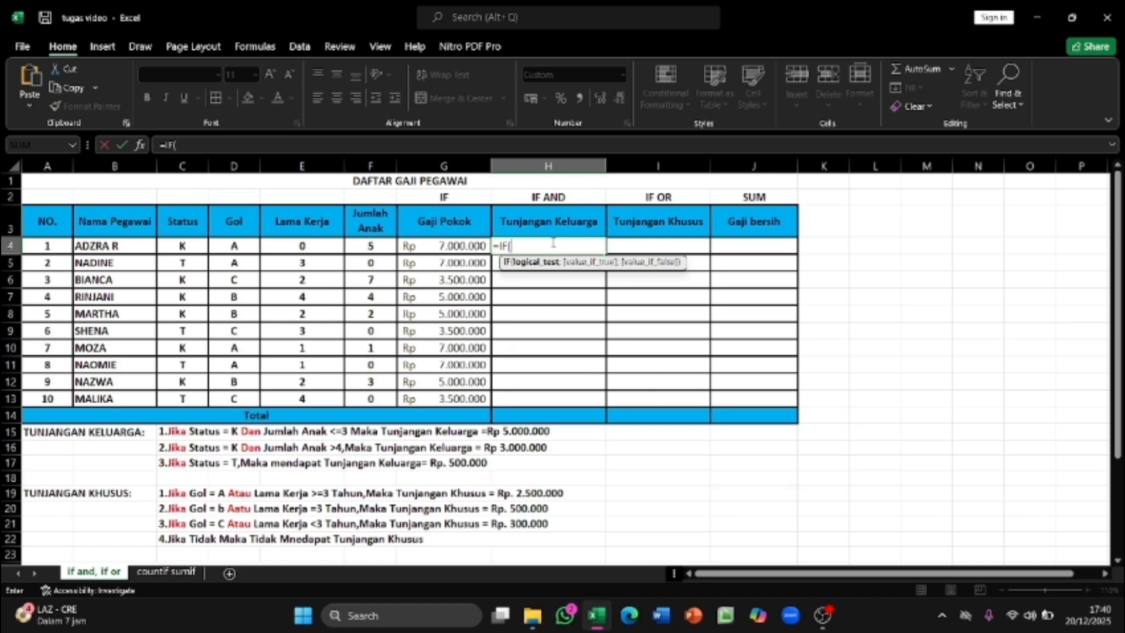
{"action": "type", "text": "AND"}
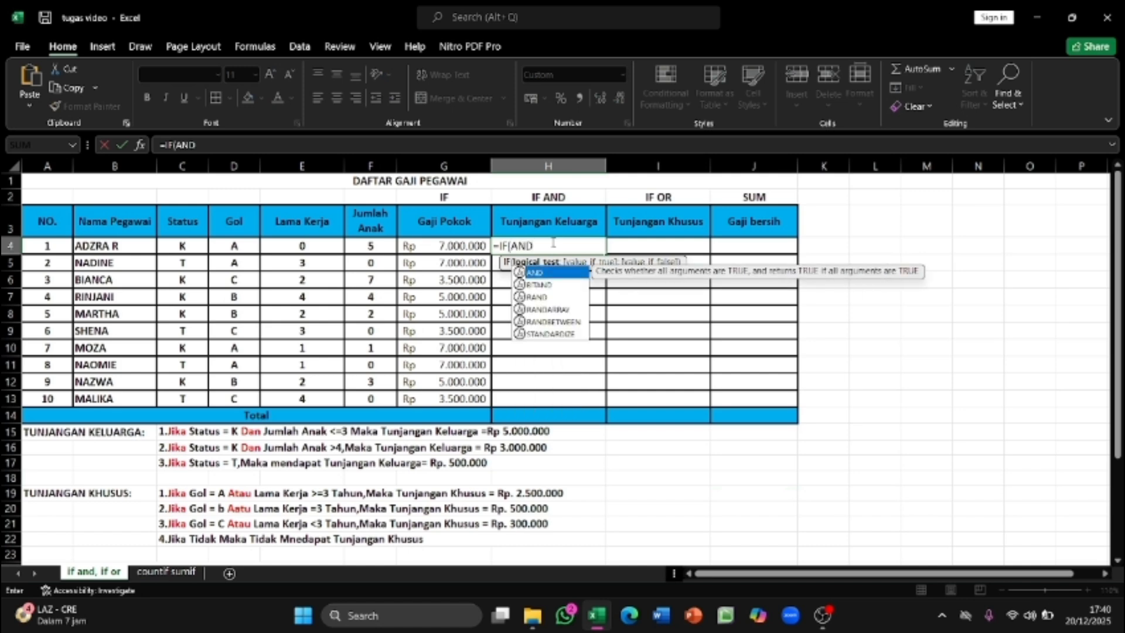
{"action": "type", "text": "("}
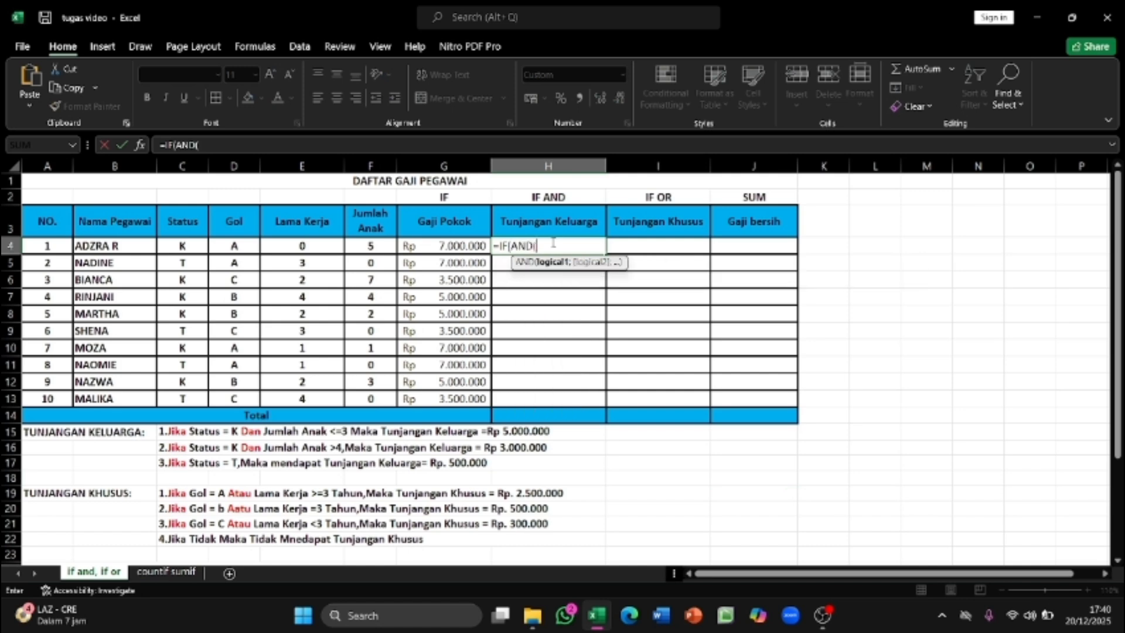
{"action": "left_click", "coordinate": [186, 247]}
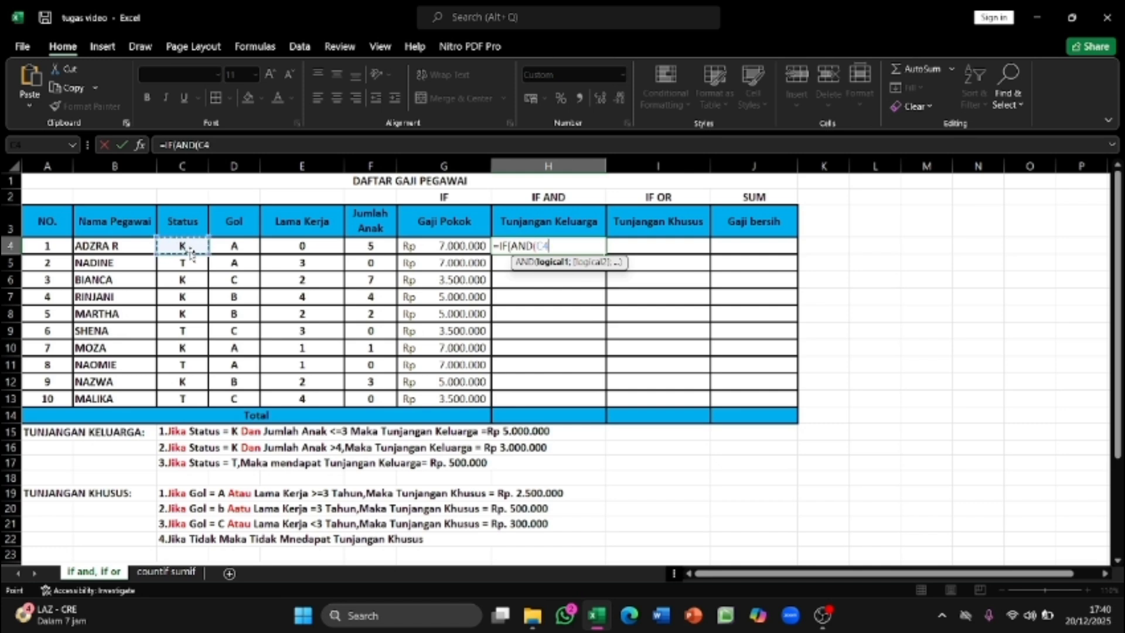
{"action": "type", "text": "=\""}
{"action": "type", "text": "K\";"}
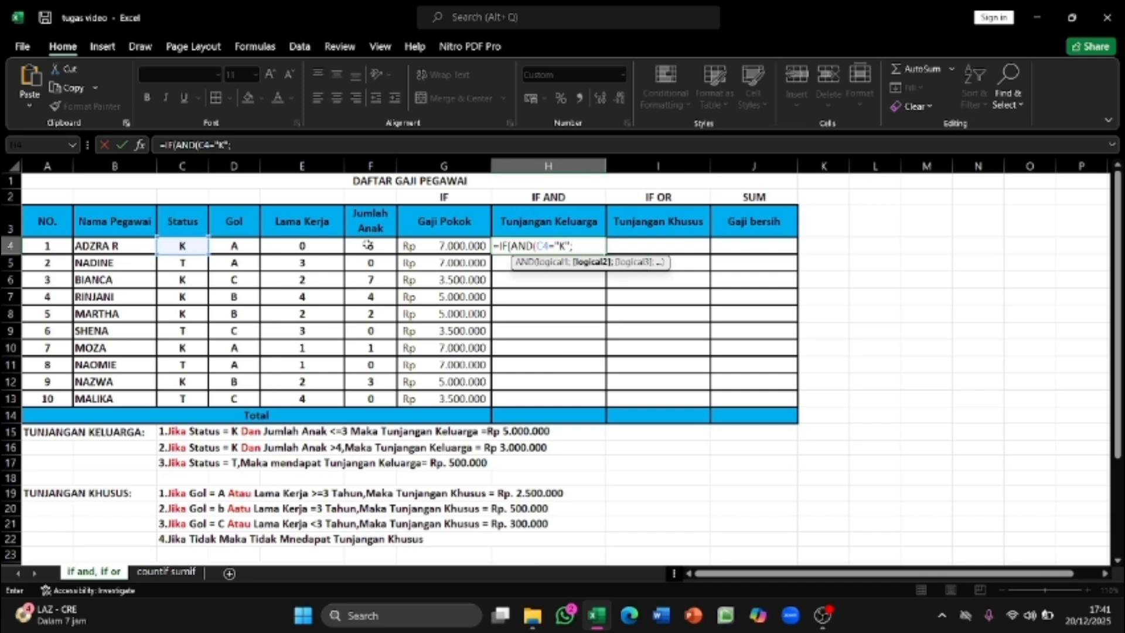
Step: Add F4<=3 as the second AND condition in the H4 formula and return 5000000 when both are true
{"action": "left_click", "coordinate": [367, 251]}
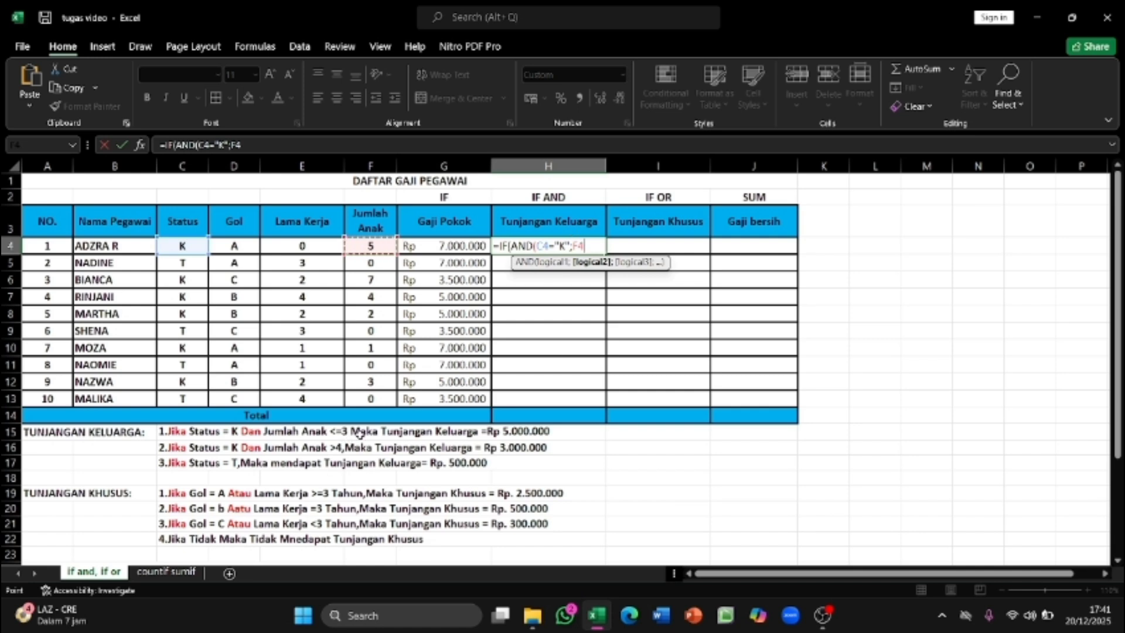
{"action": "type", "text": "<=3"}
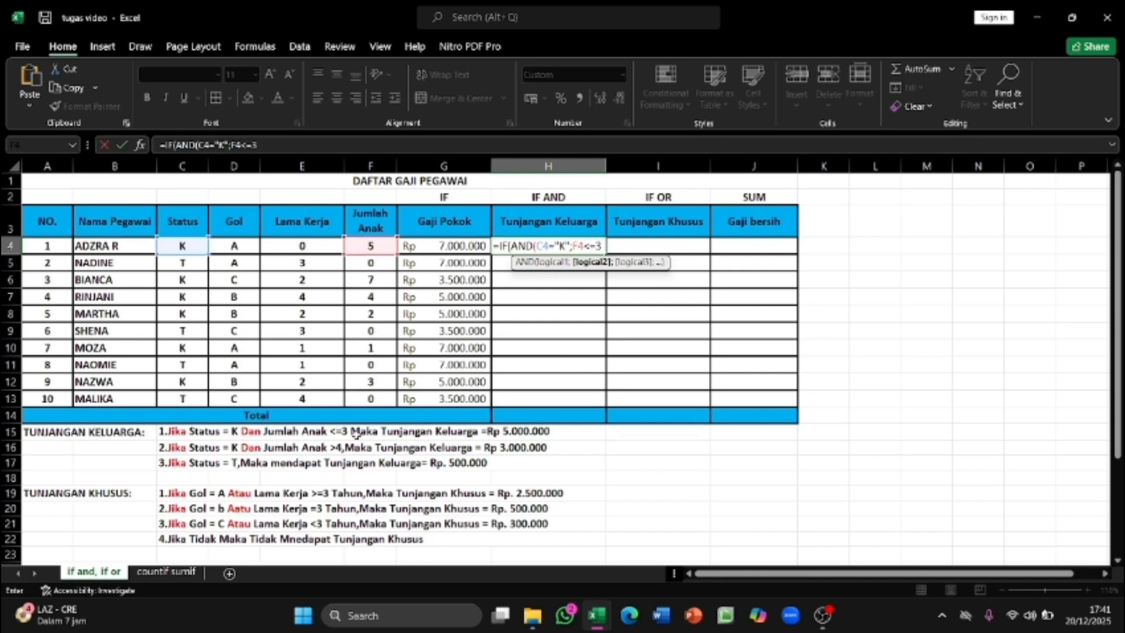
{"action": "type", "text": ")"}
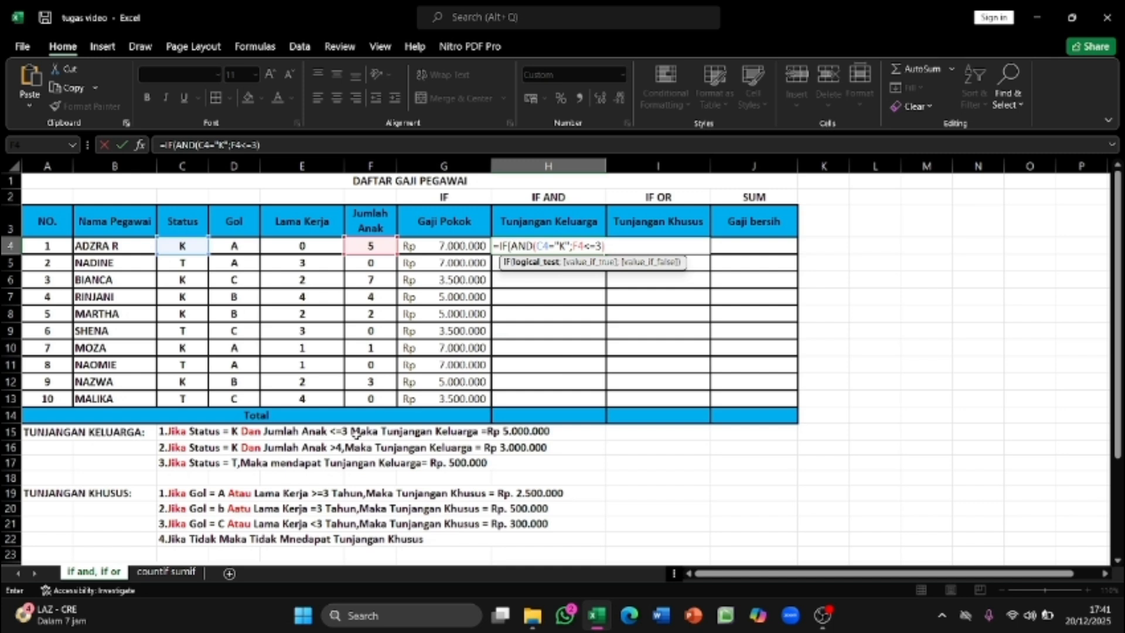
{"action": "type", "text": ";"}
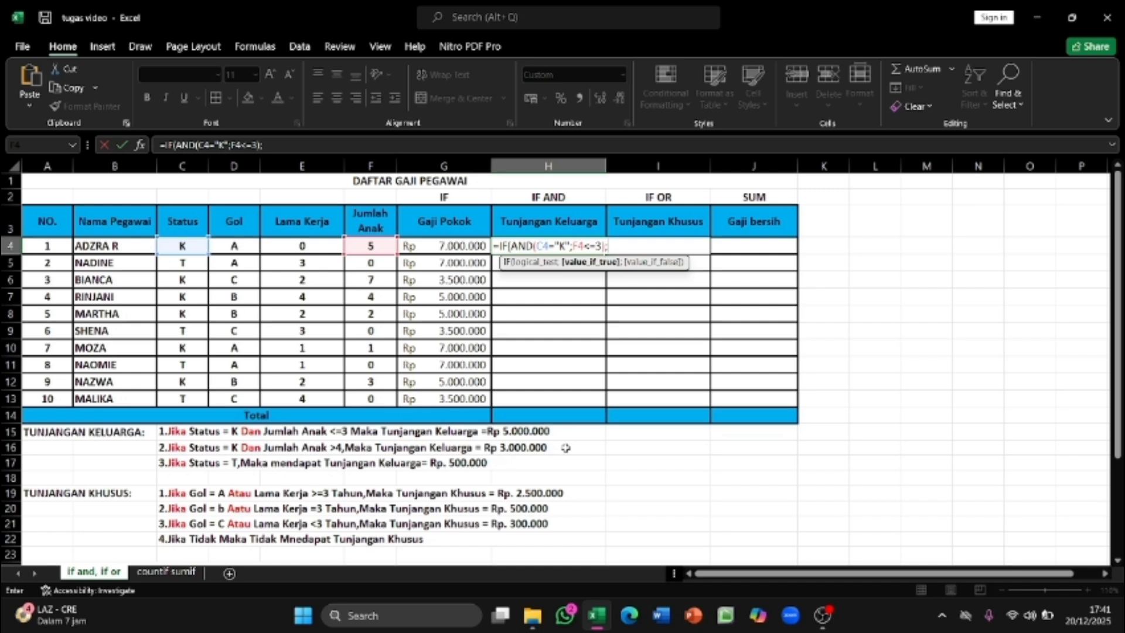
{"action": "type", "text": "5000000"}
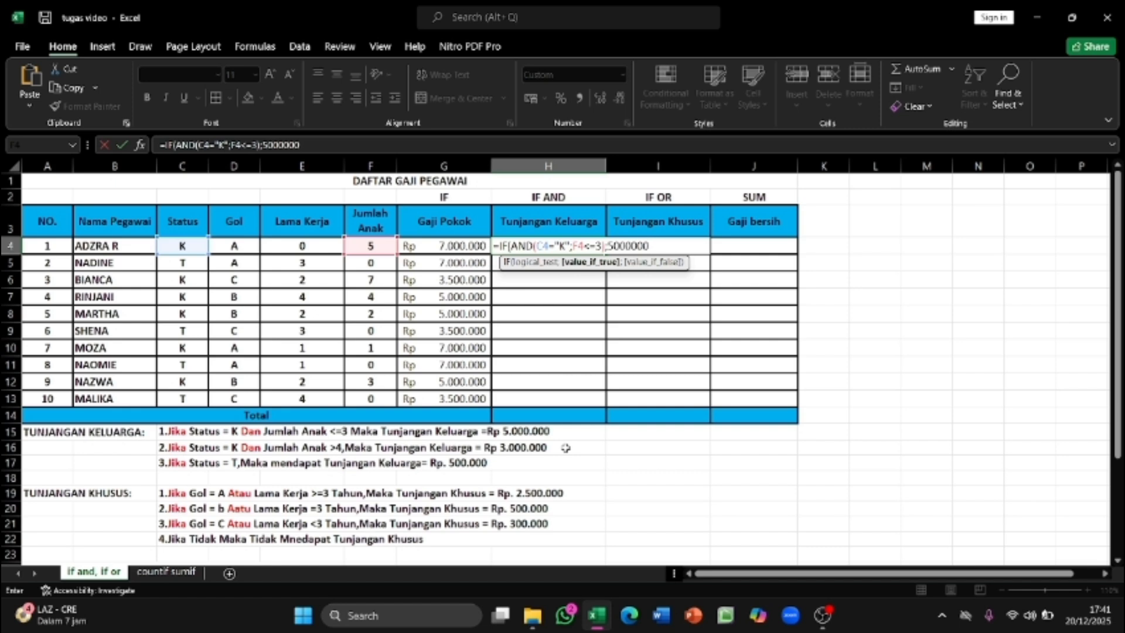
Step: Nest a second IF(AND()) in the H4 formula that returns 3000000 when C4="K" and F4>=4
{"action": "type", "text": ";"}
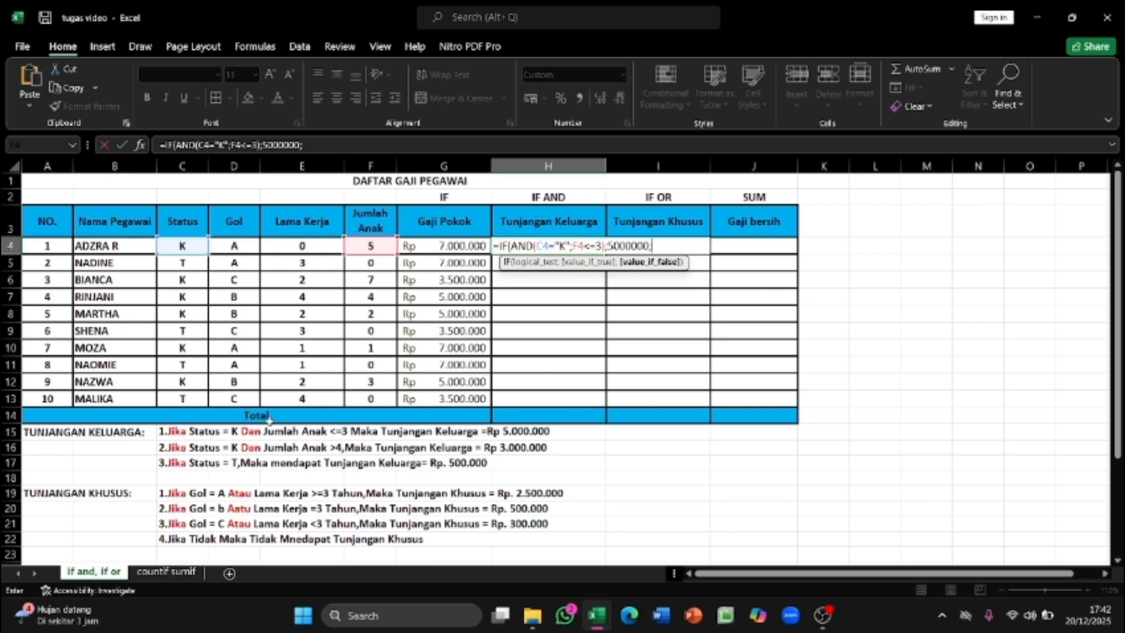
{"action": "type", "text": "IF"}
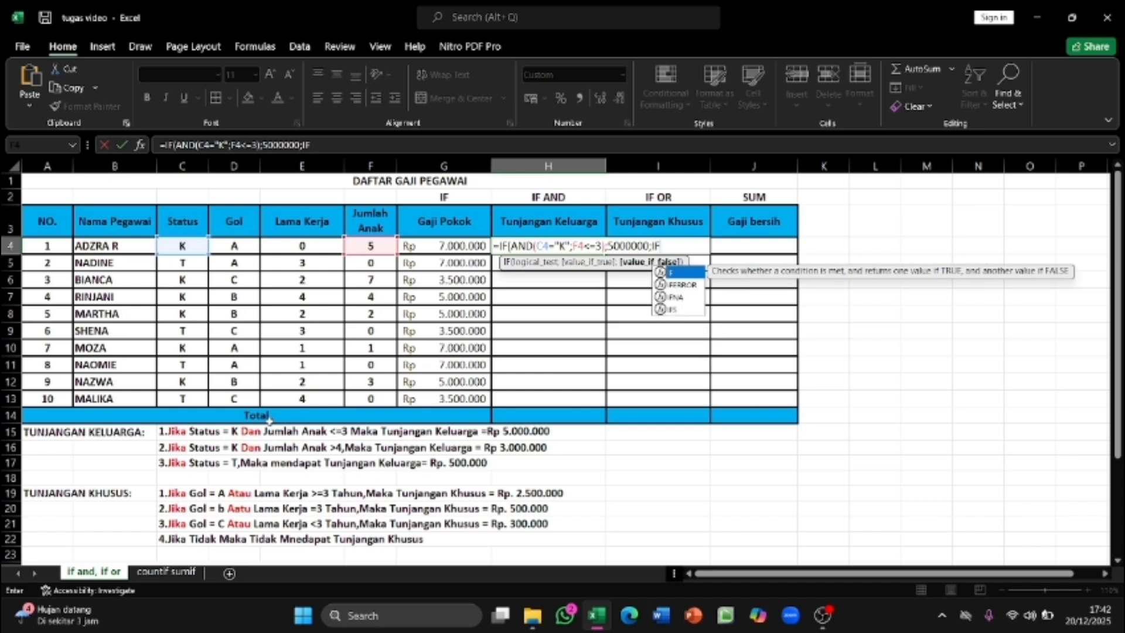
{"action": "type", "text": "("}
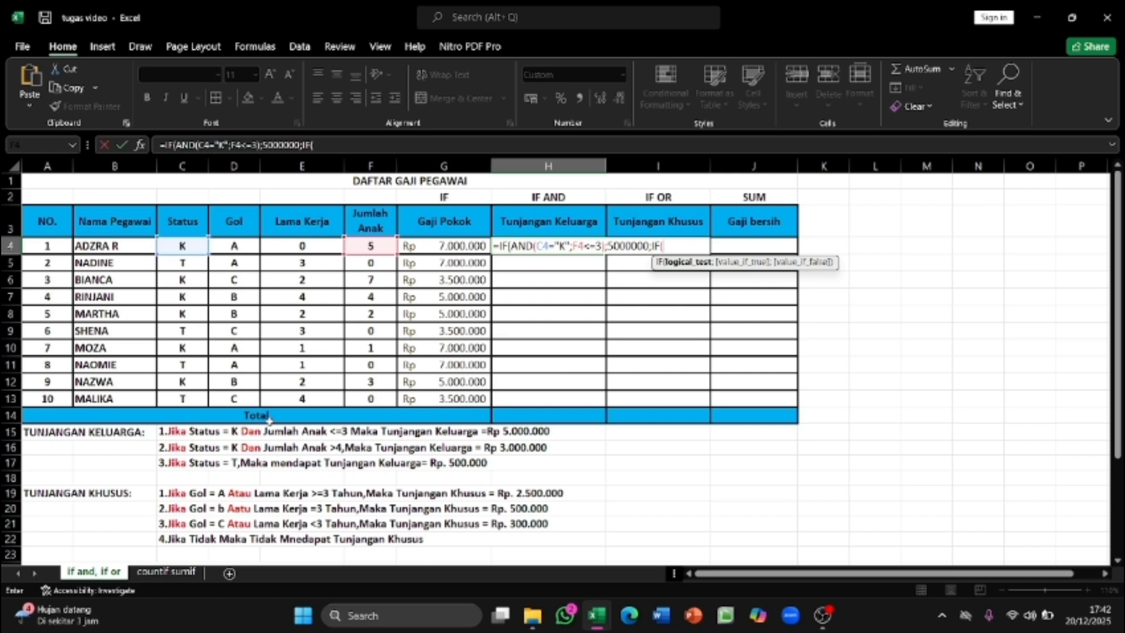
{"action": "type", "text": "AND("}
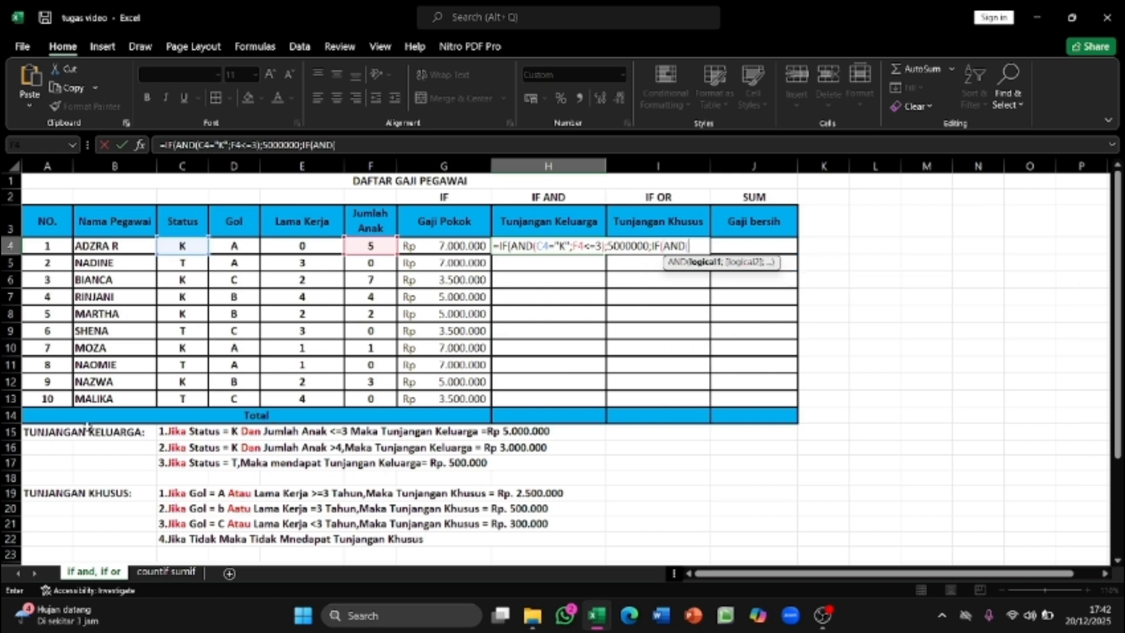
{"action": "left_click", "coordinate": [191, 243]}
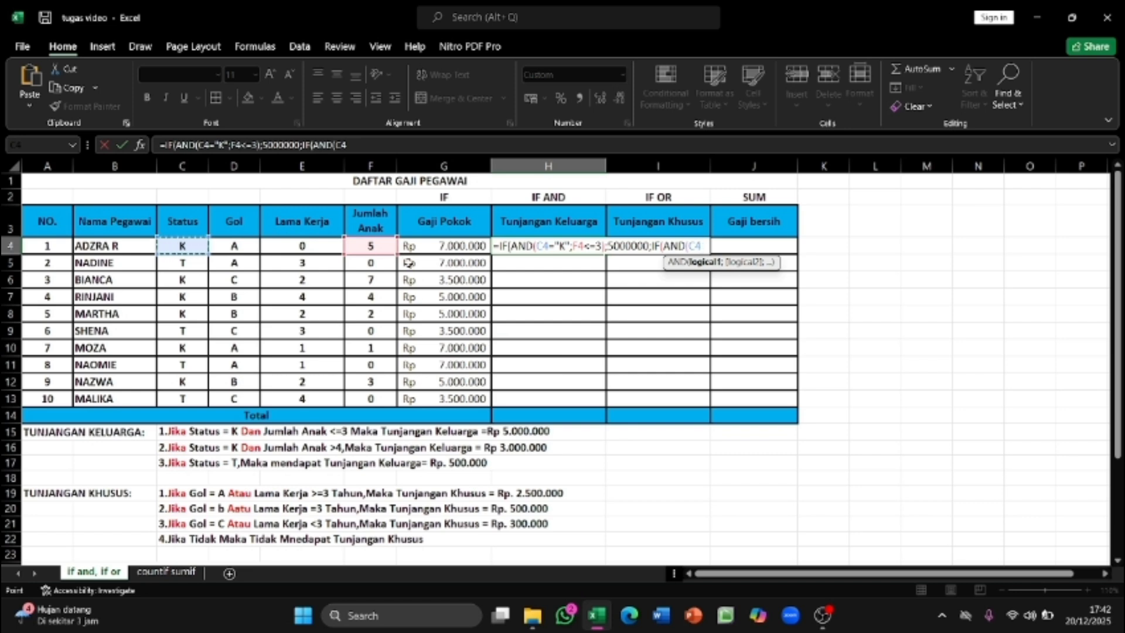
{"action": "type", "text": "=\"K"}
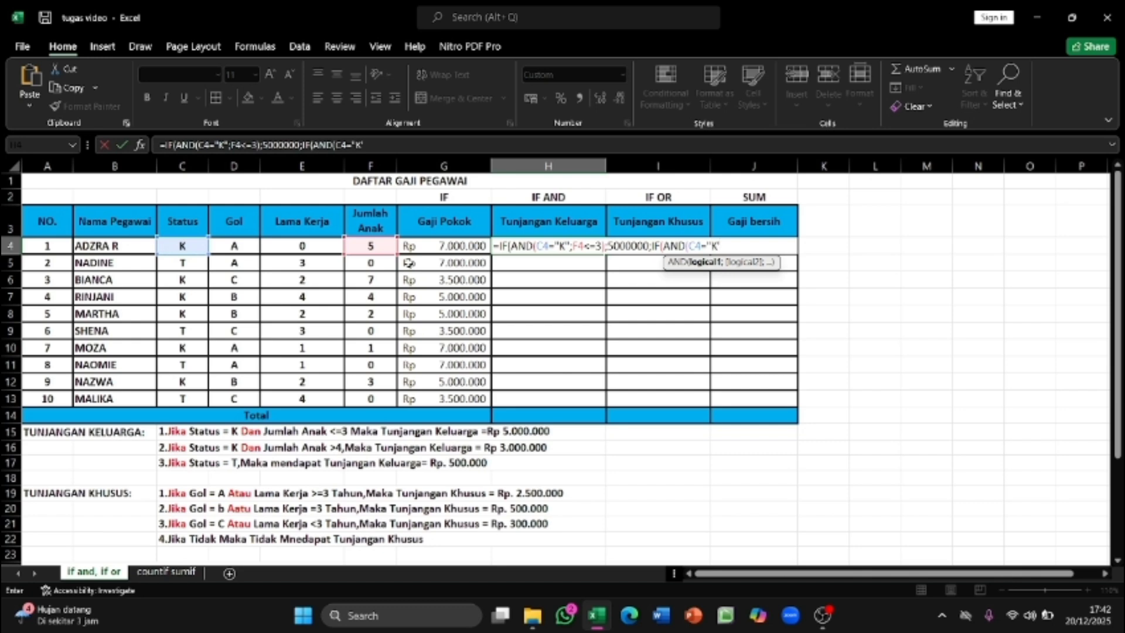
{"action": "type", "text": "\";"}
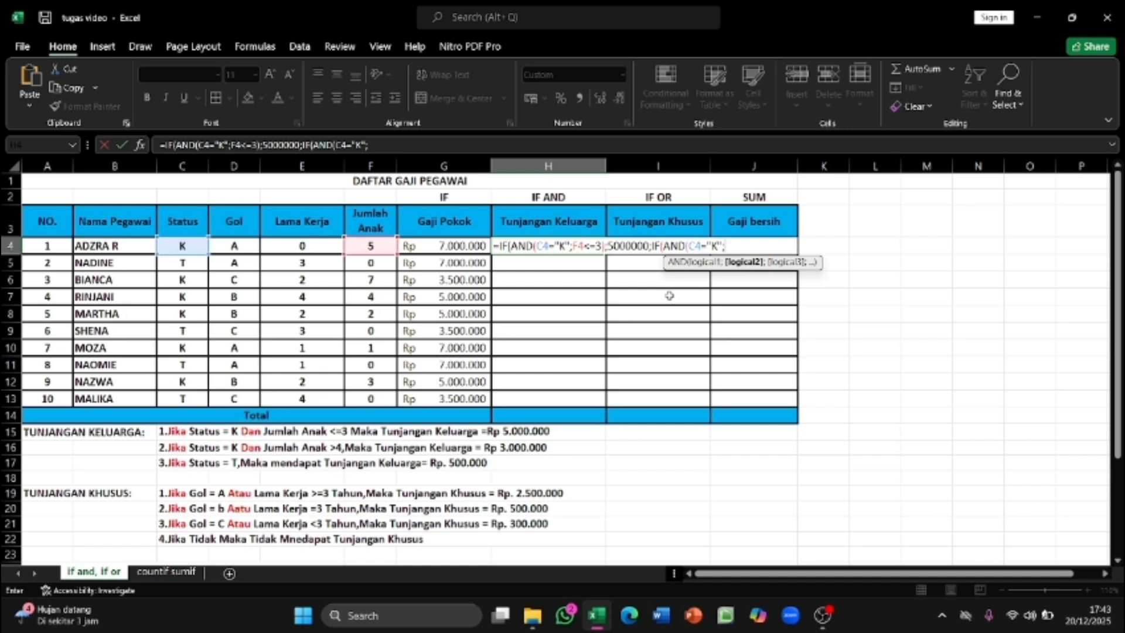
{"action": "left_click", "coordinate": [392, 244]}
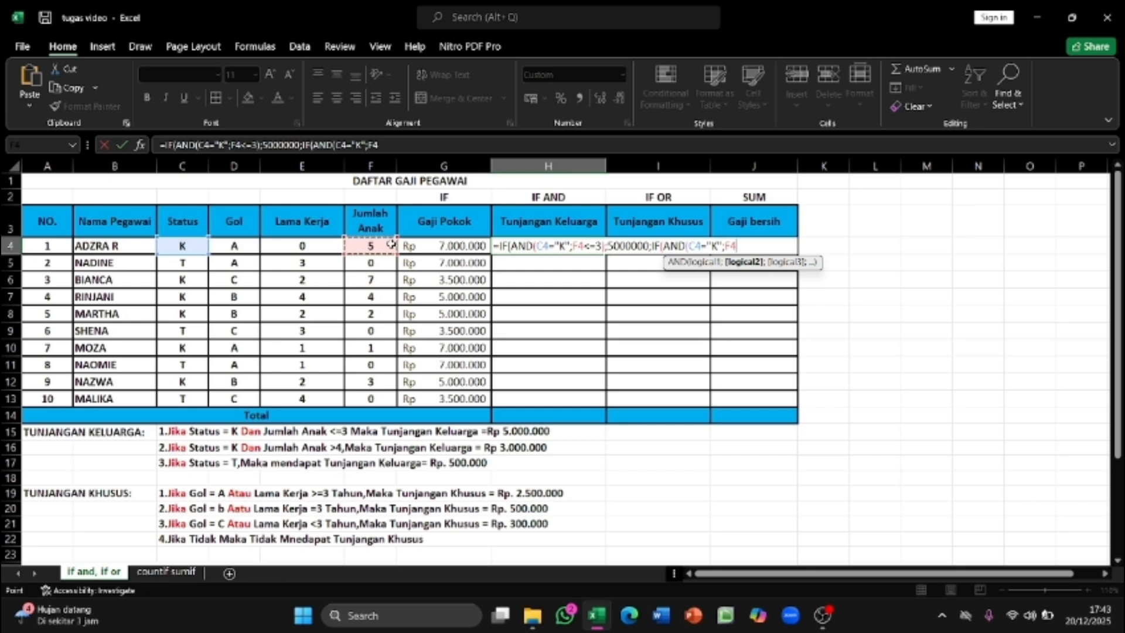
{"action": "type", "text": ">=4);"}
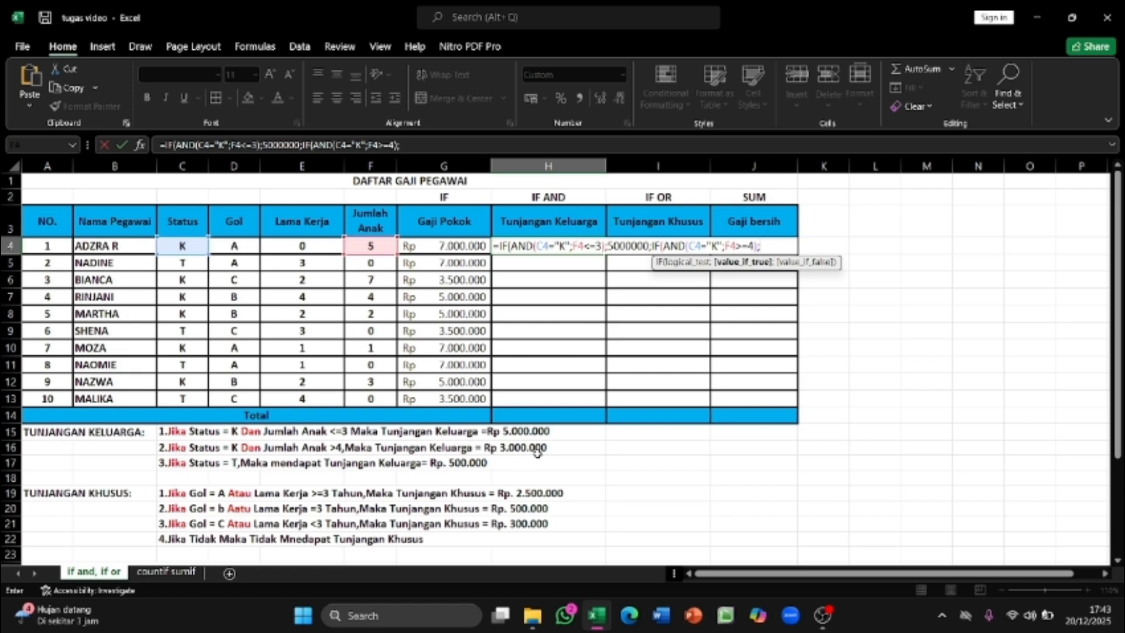
{"action": "type", "text": "3000000"}
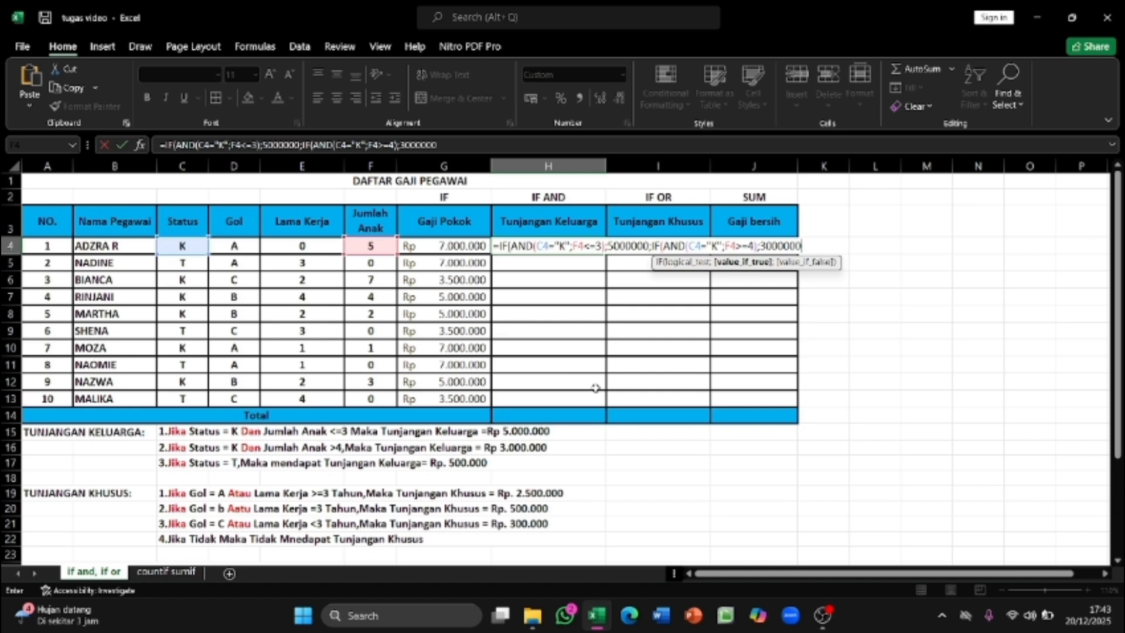
Step: Nest a third IF(AND()) in the H4 formula that returns 500000 when C4="T"
{"action": "type", "text": ";"}
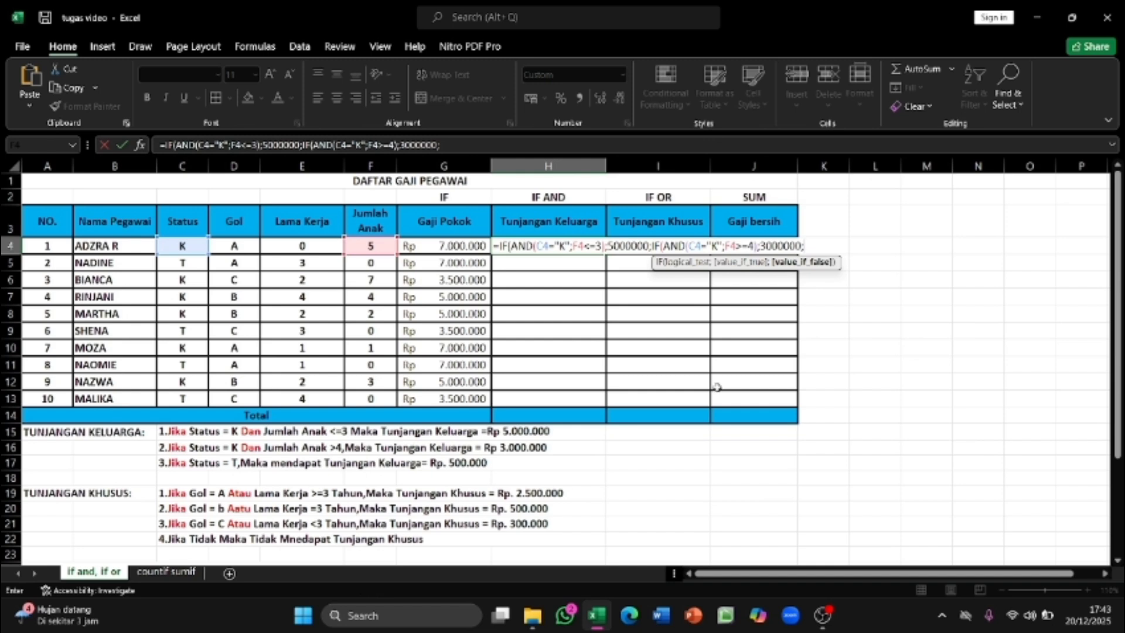
{"action": "type", "text": "IF("}
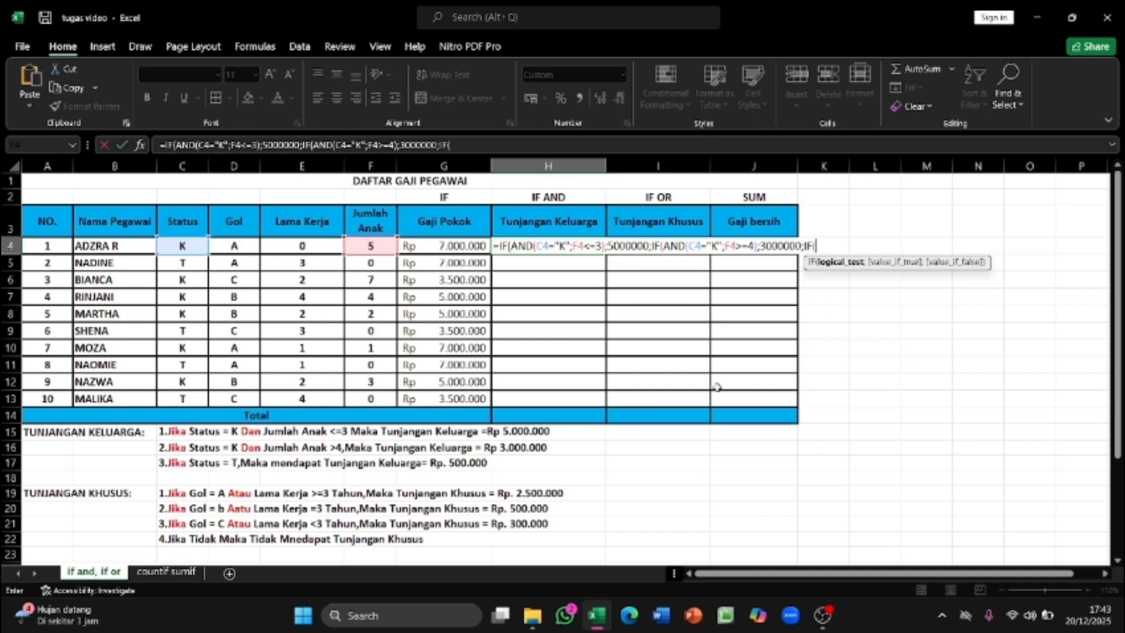
{"action": "type", "text": "AND"}
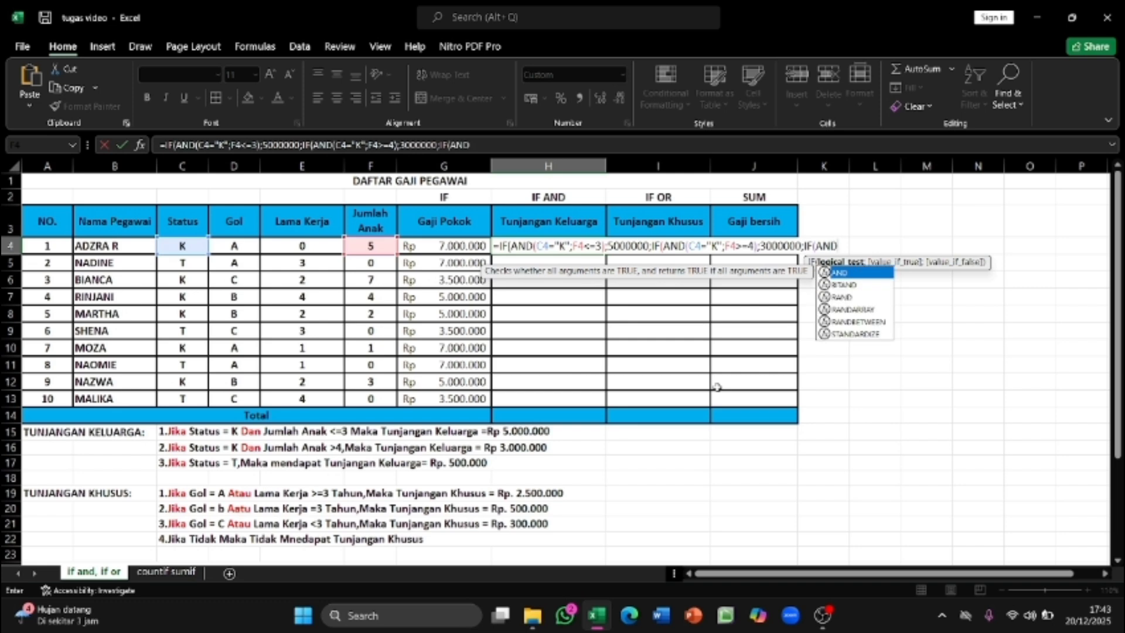
{"action": "type", "text": "("}
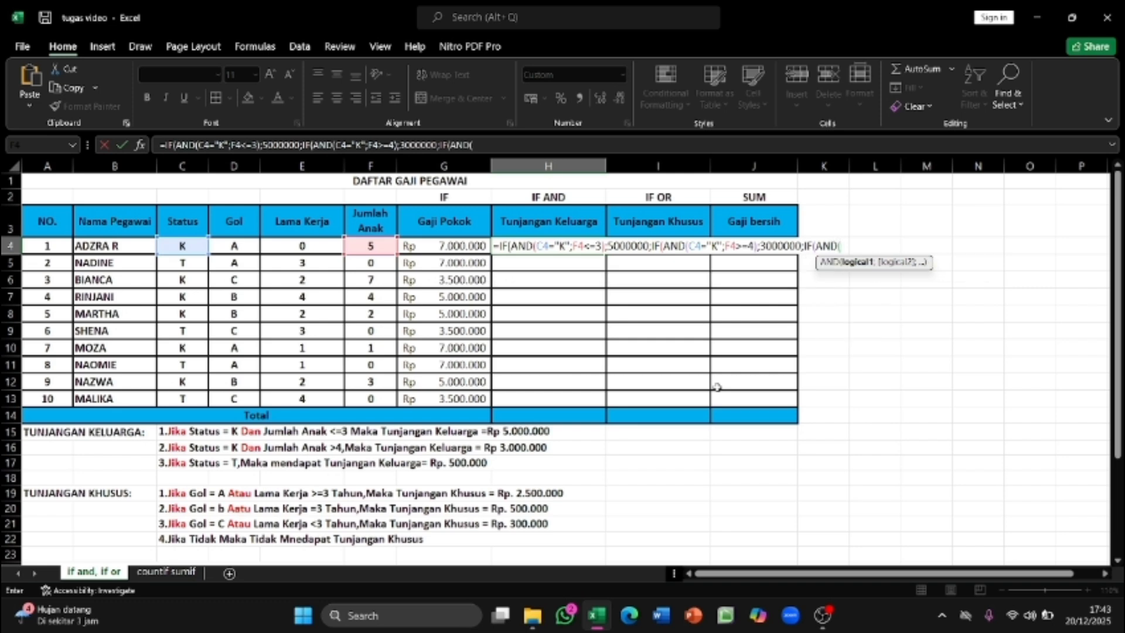
{"action": "left_click", "coordinate": [196, 249]}
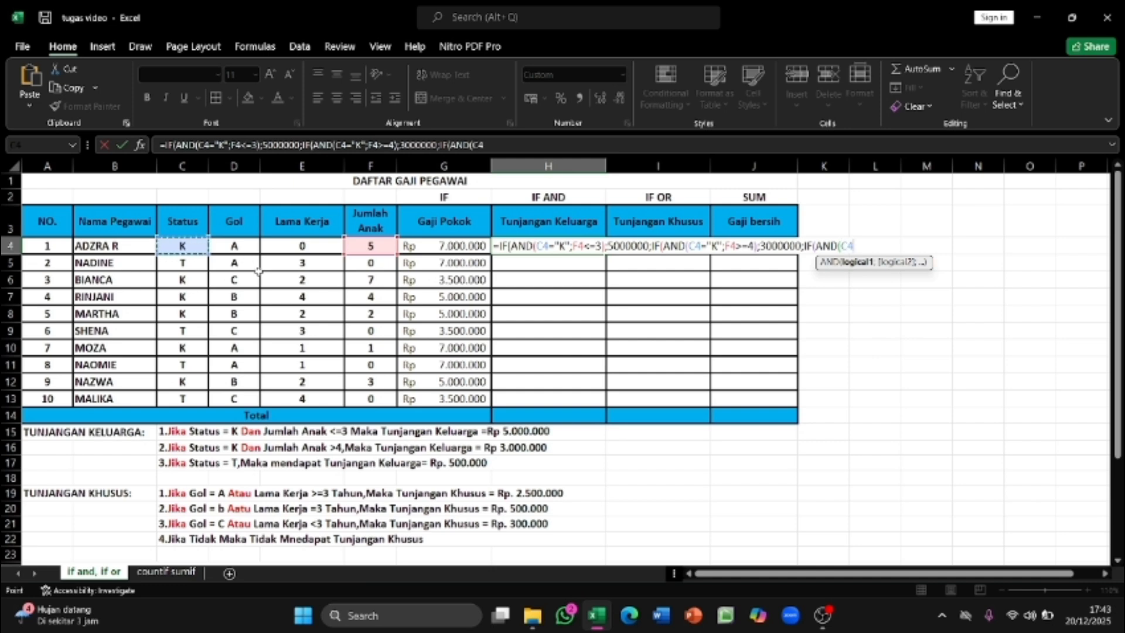
{"action": "type", "text": "=\"T"}
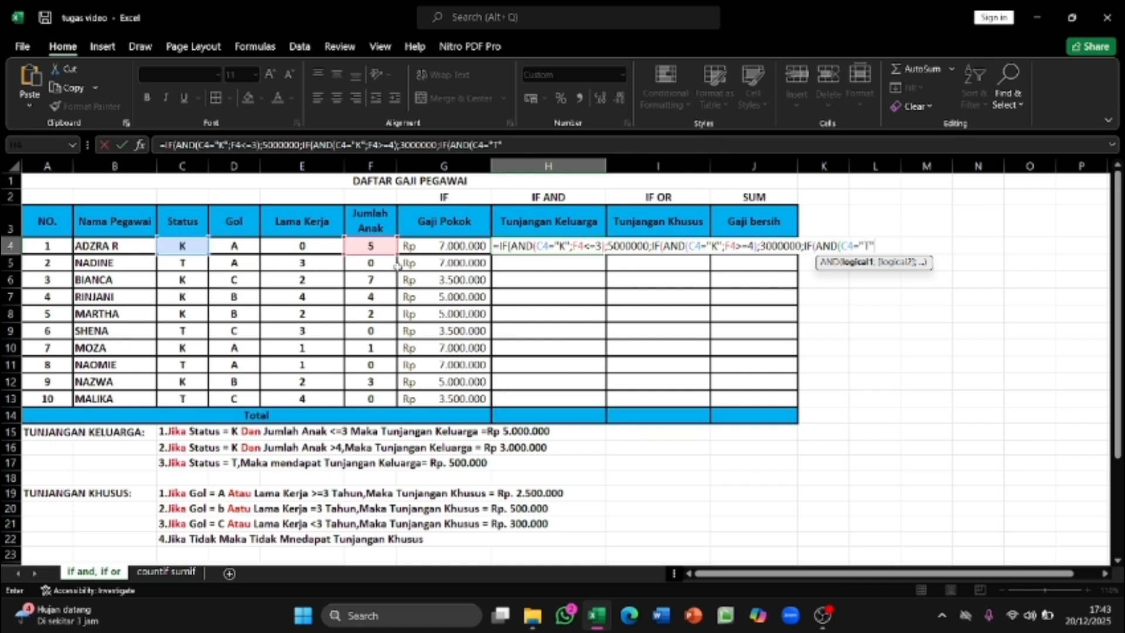
{"action": "type", "text": "\");"}
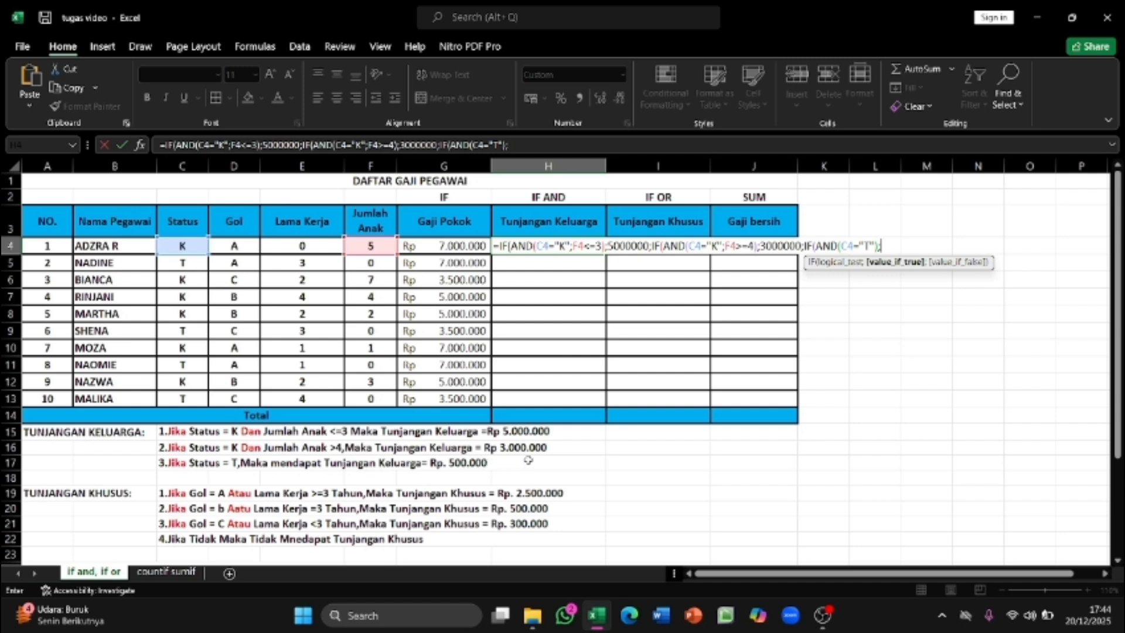
{"action": "type", "text": "500000;"}
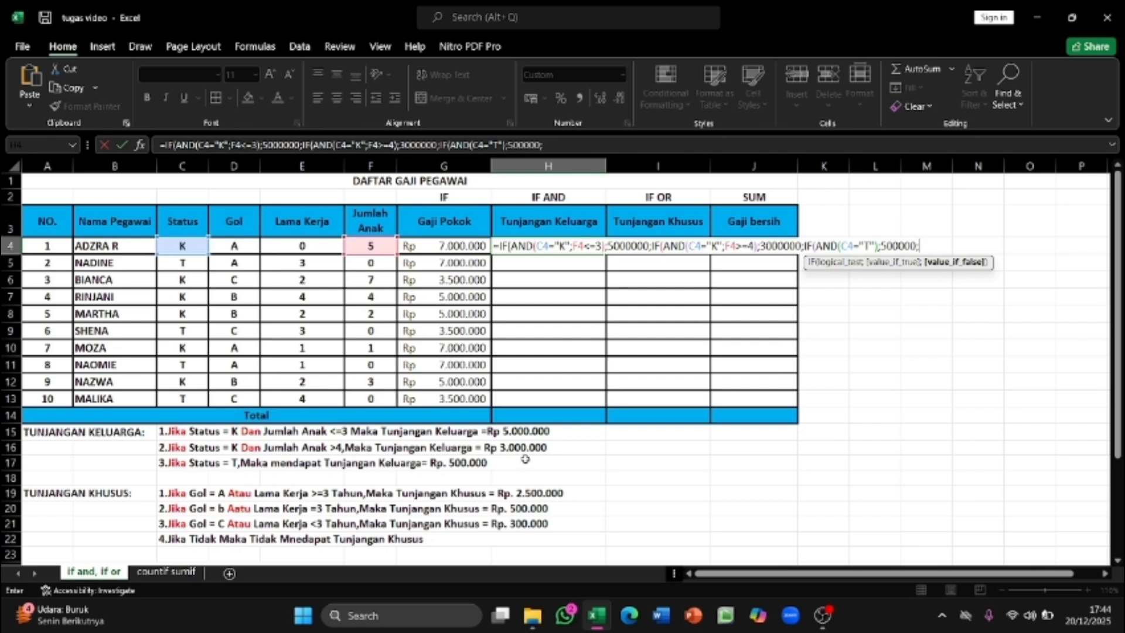
Step: Finish the H4 formula with 0 as the fallback value, close all three IFs and enter it
{"action": "type", "text": "0)))"}
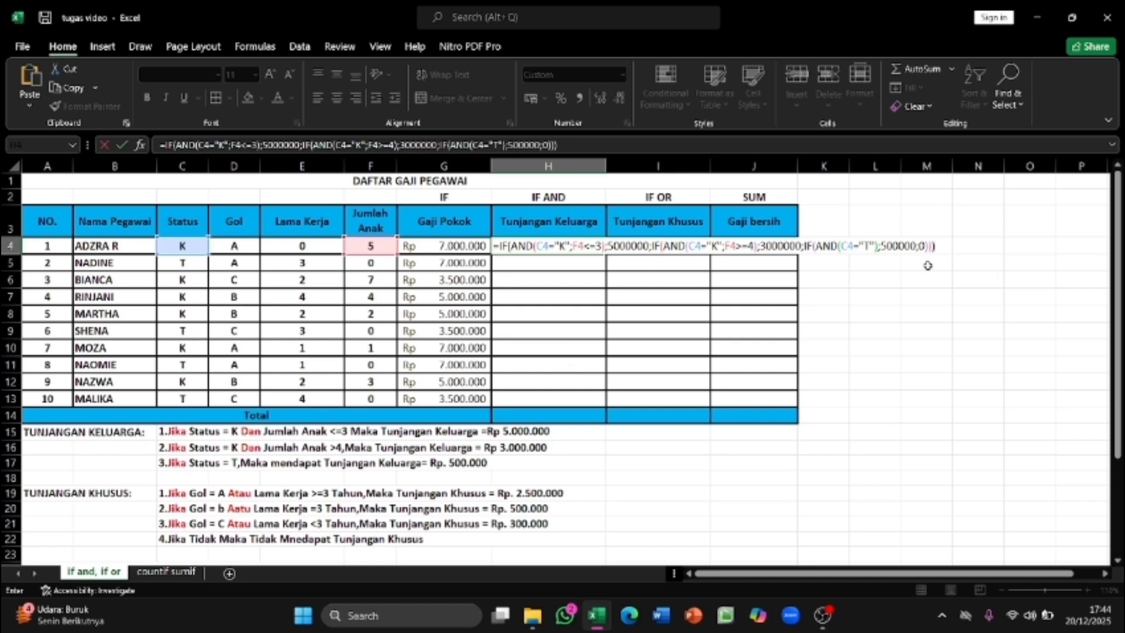
{"action": "key", "text": "BackSpace"}
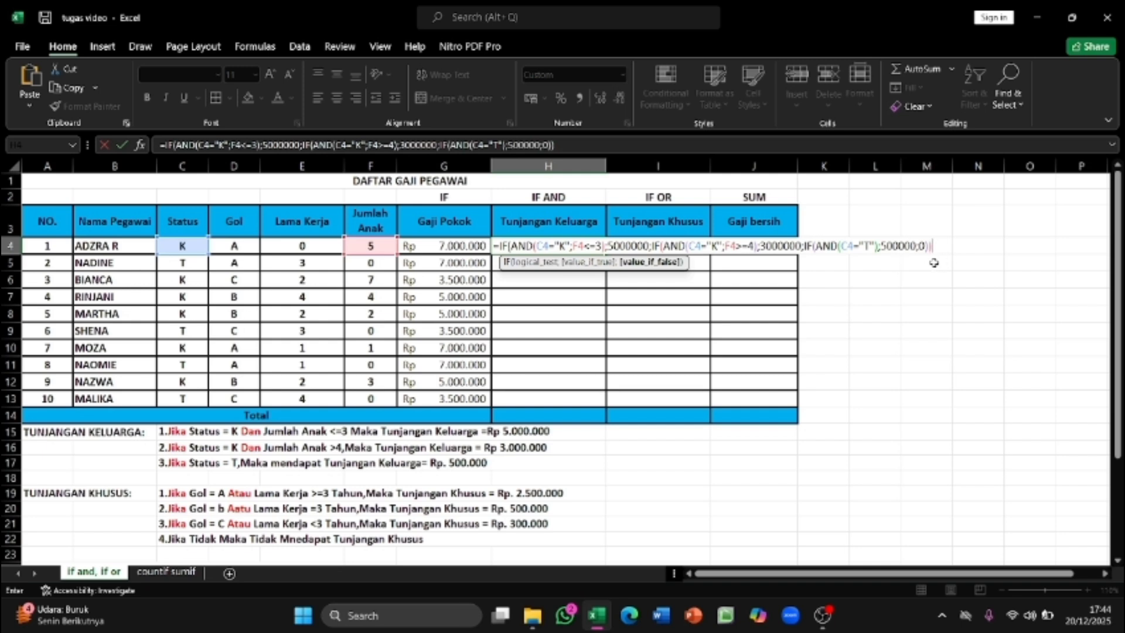
{"action": "type", "text": ")"}
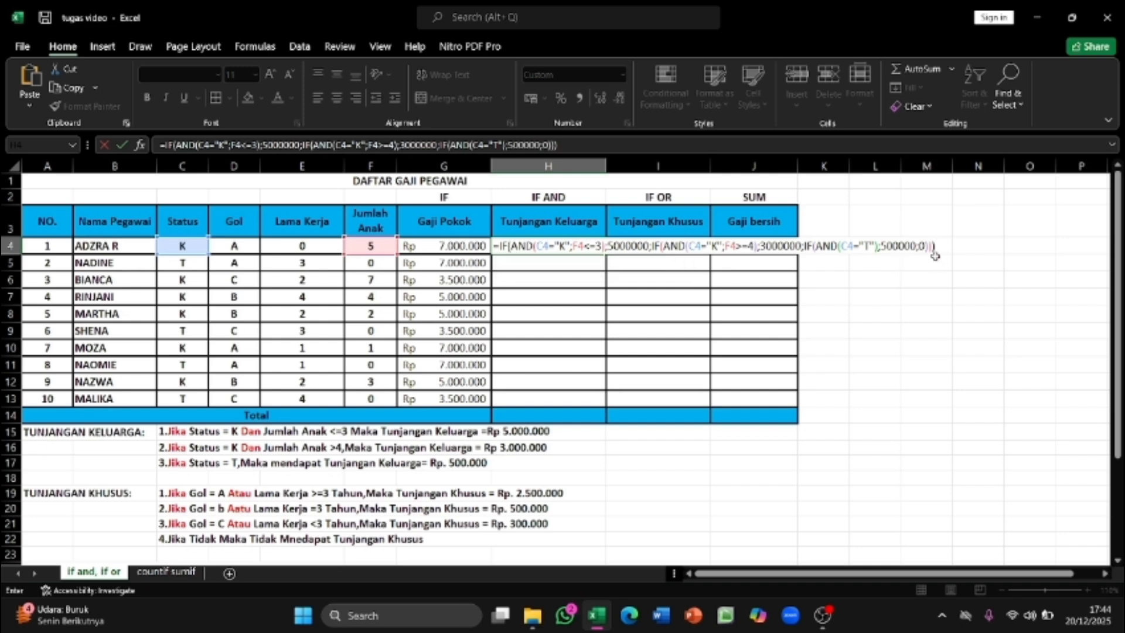
{"action": "key", "text": "Return"}
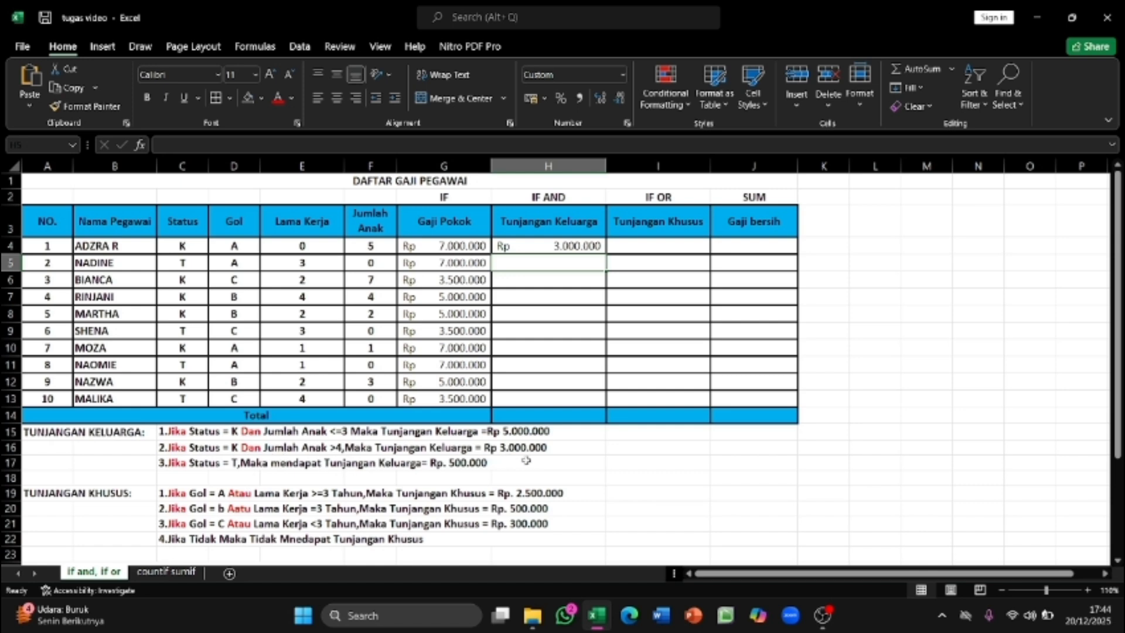
{"action": "left_click", "coordinate": [377, 248]}
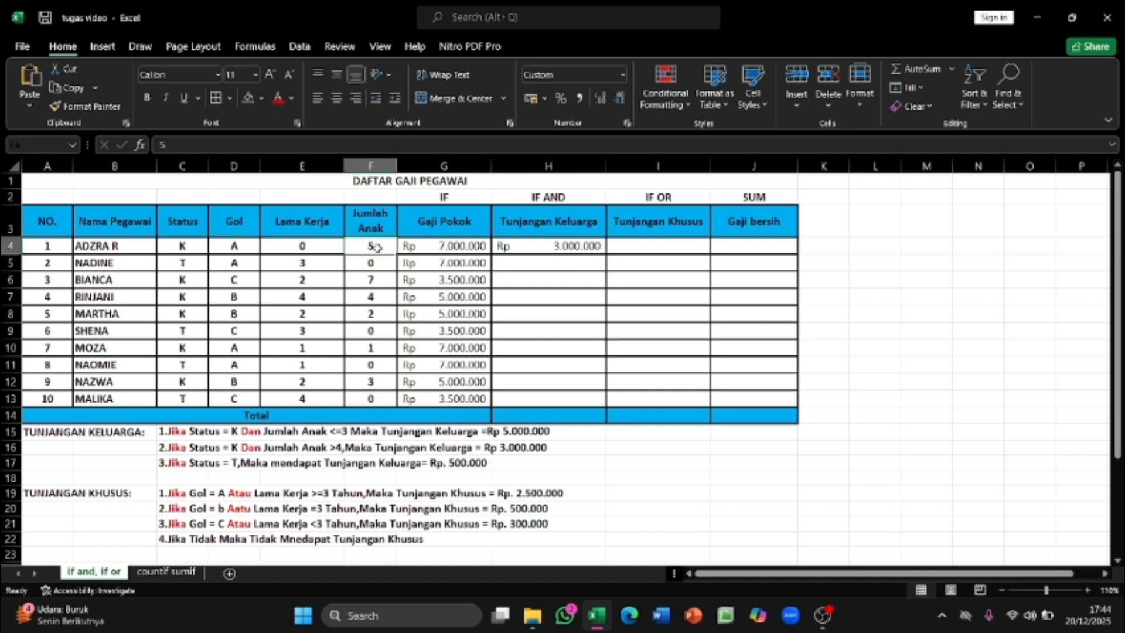
Step: Fill the H4 Tunjangan Keluarga formula down through H13 for all employees
{"action": "left_click", "coordinate": [582, 247]}
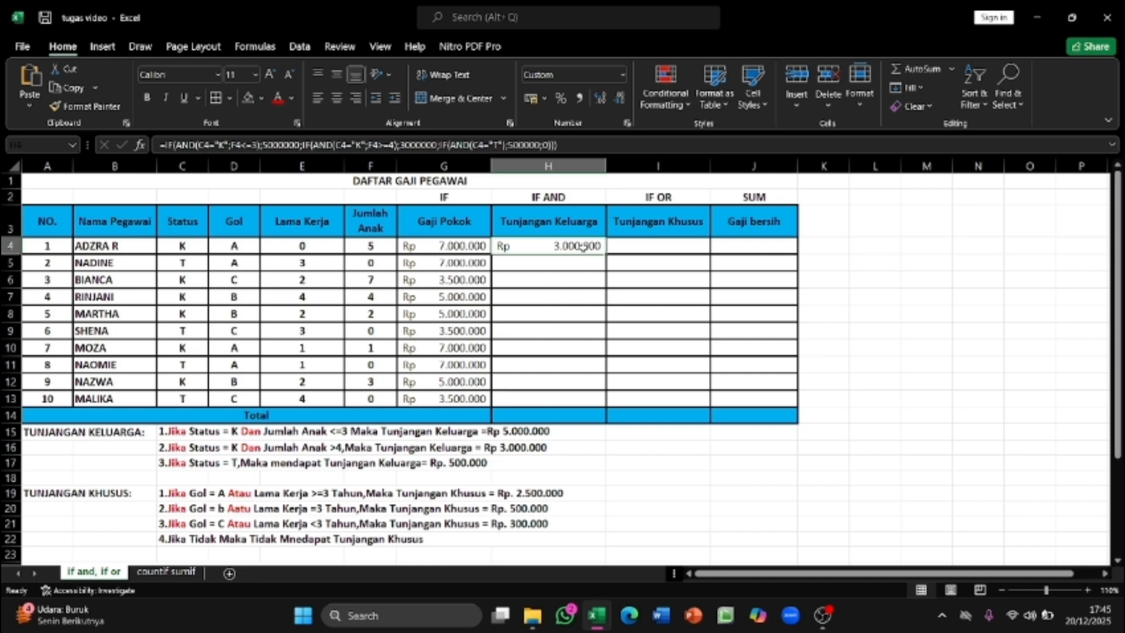
{"action": "left_click_drag", "start_coordinate": [608, 254], "coordinate": [606, 400]}
{"action": "left_click", "coordinate": [640, 363]}
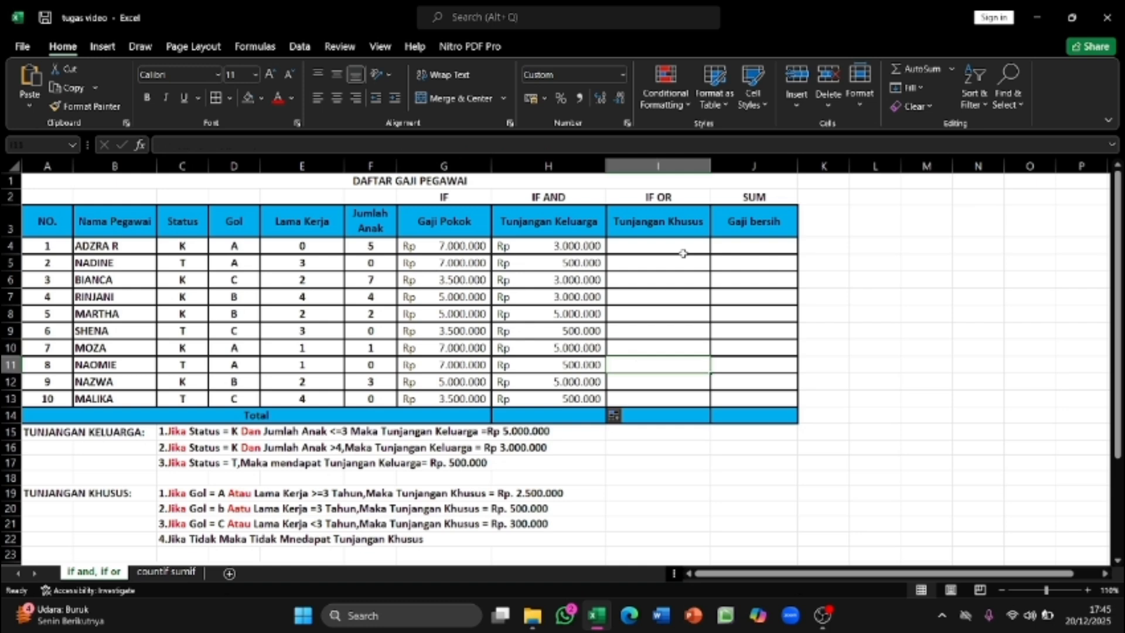
Step: Check the Tunjangan Keluarga results in rows 5 and 9 against each employee's Status
{"action": "left_click", "coordinate": [584, 263]}
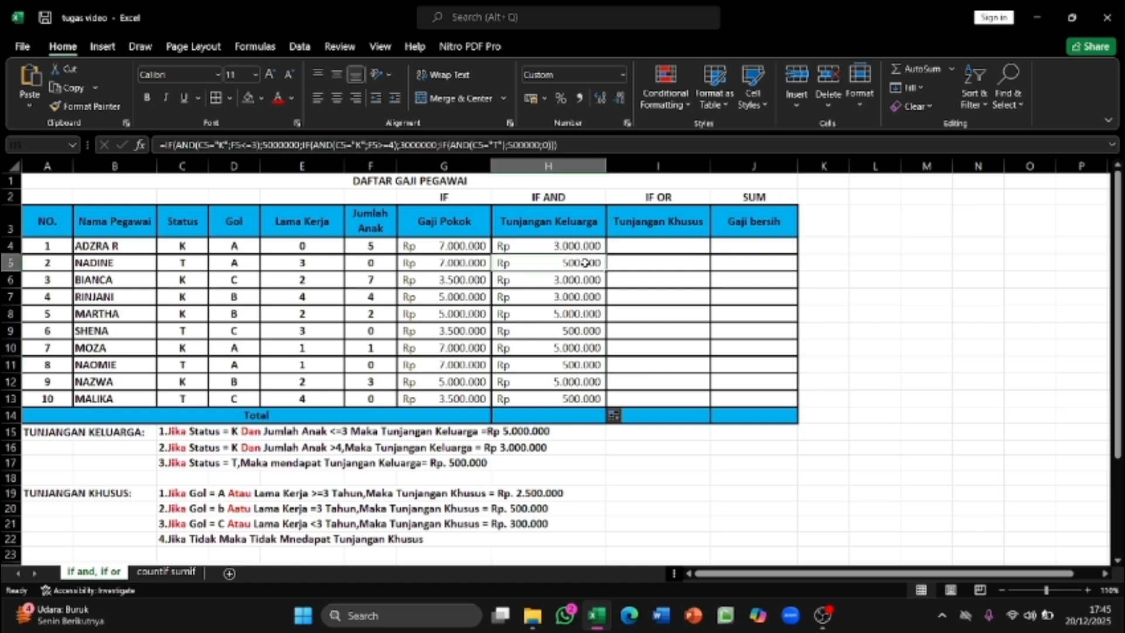
{"action": "left_click", "coordinate": [197, 260]}
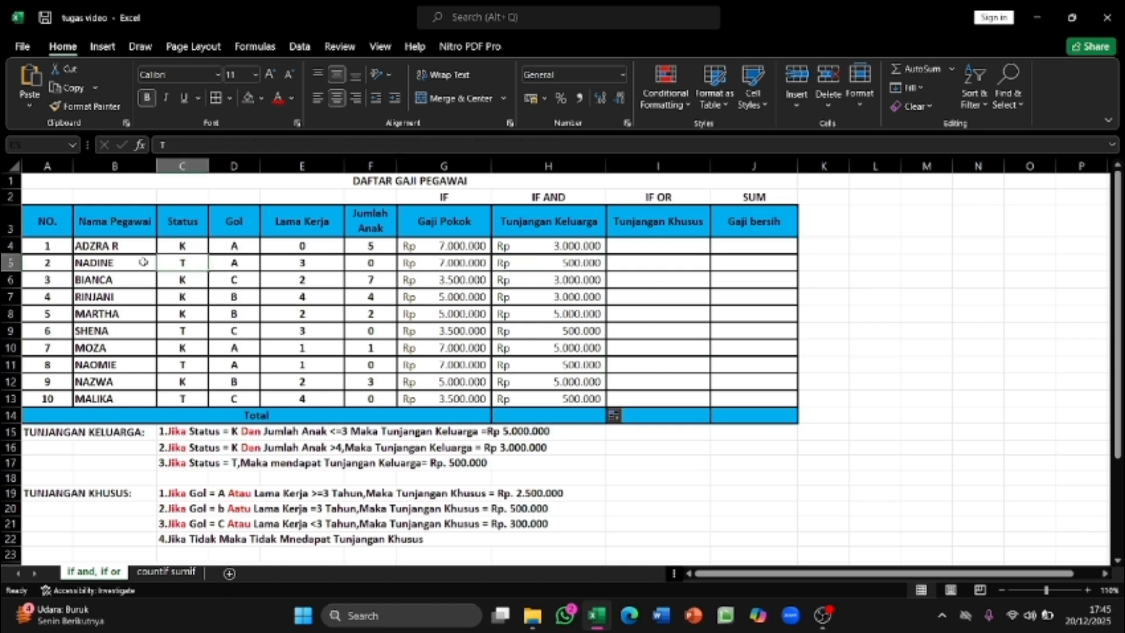
{"action": "left_click", "coordinate": [9, 262]}
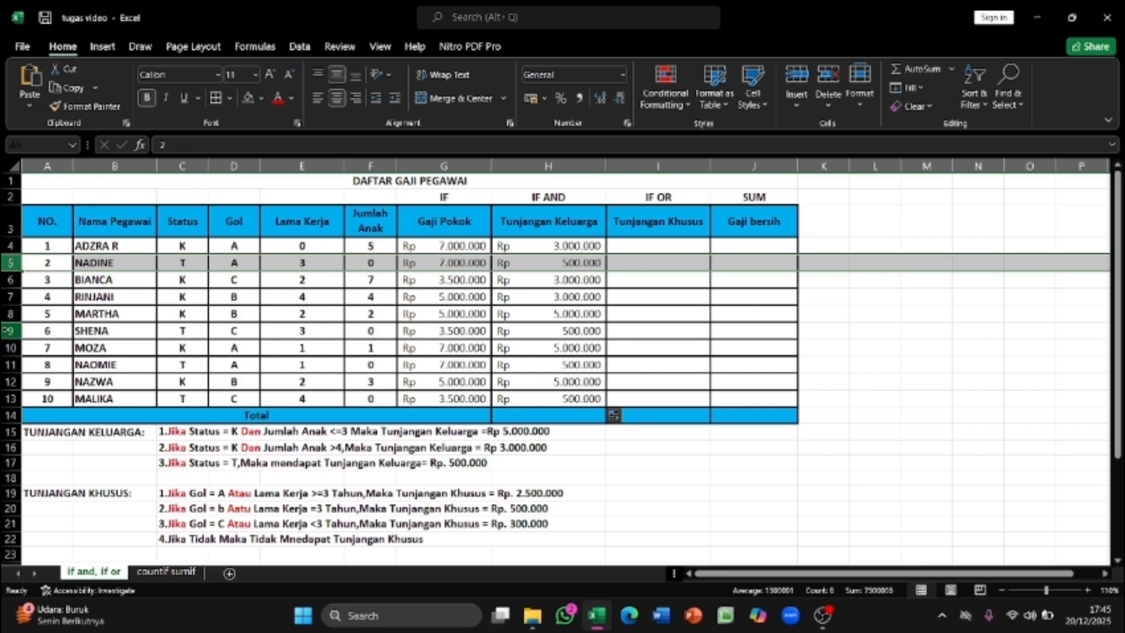
{"action": "left_click", "coordinate": [8, 331]}
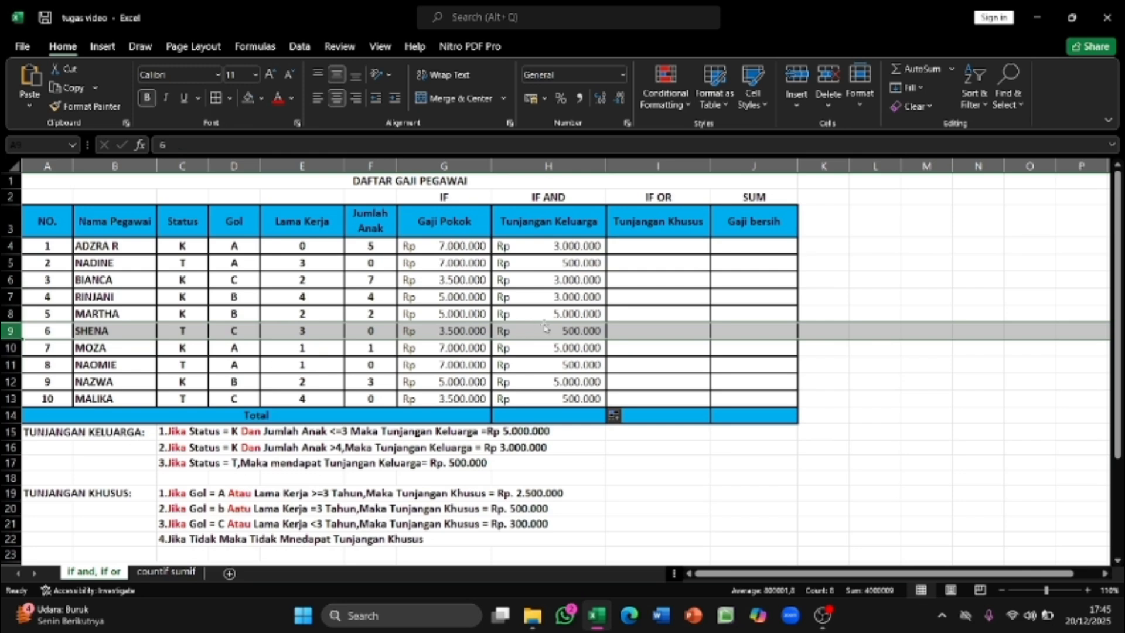
{"action": "left_click", "coordinate": [638, 295]}
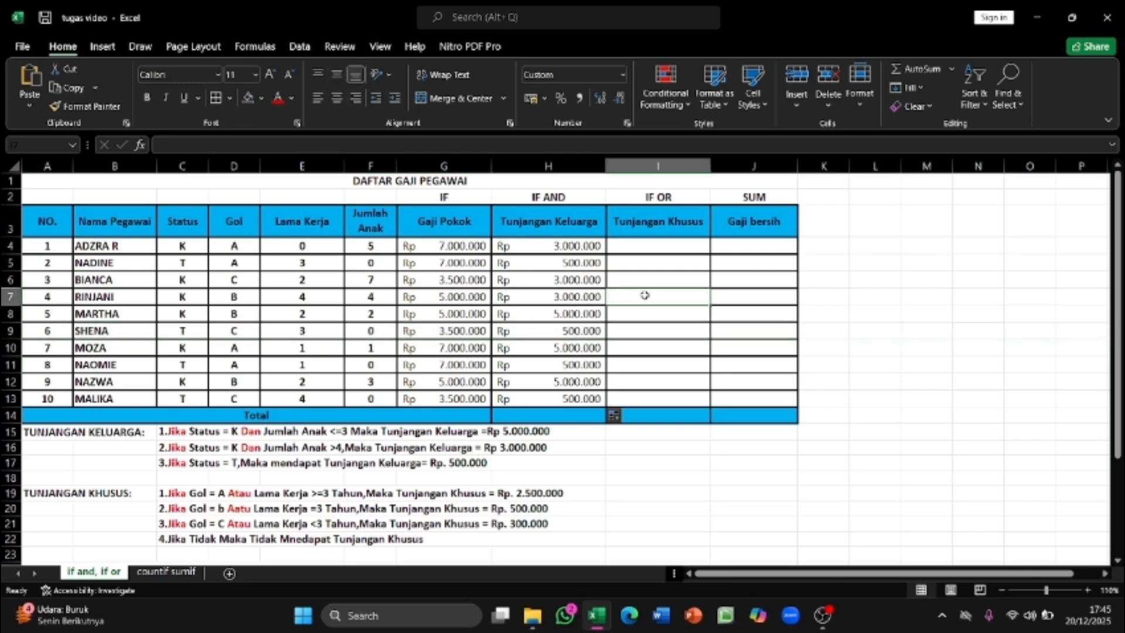
Step: Start an IF(OR()) formula in I4 for Tunjangan Khusus with D4="A" as the first condition
{"action": "left_click", "coordinate": [653, 246]}
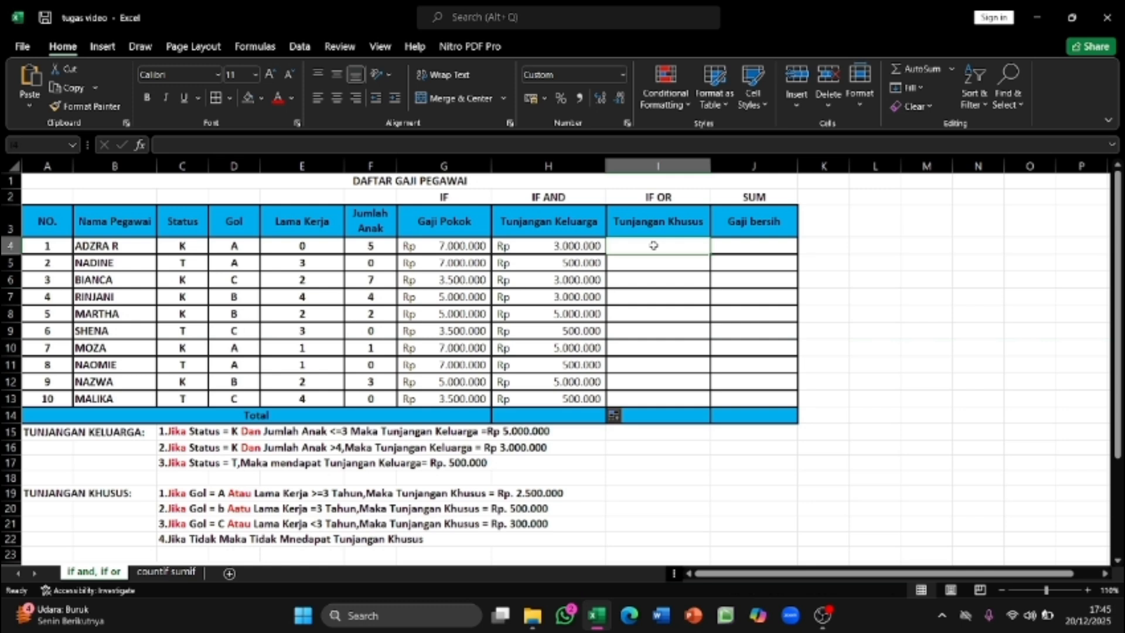
{"action": "type", "text": "="}
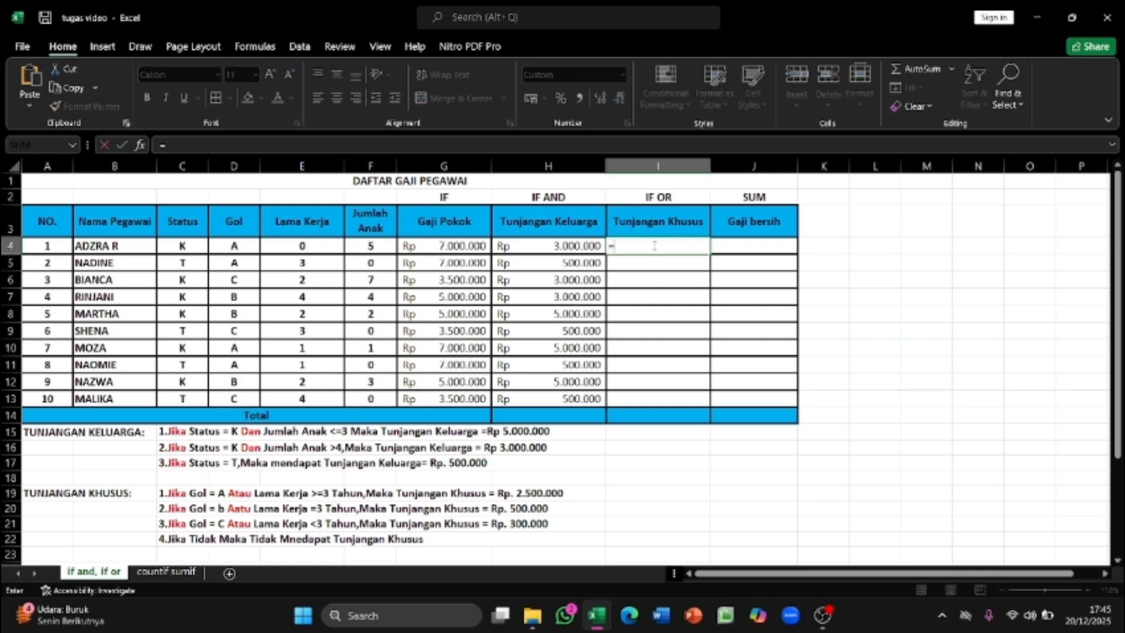
{"action": "type", "text": "I"}
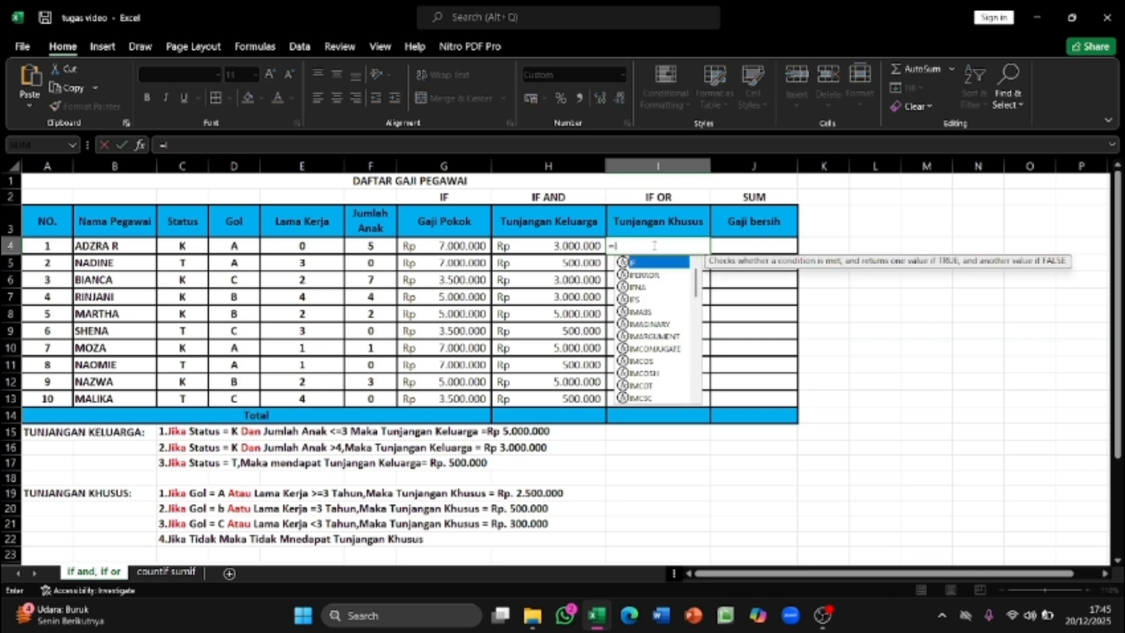
{"action": "type", "text": "F"}
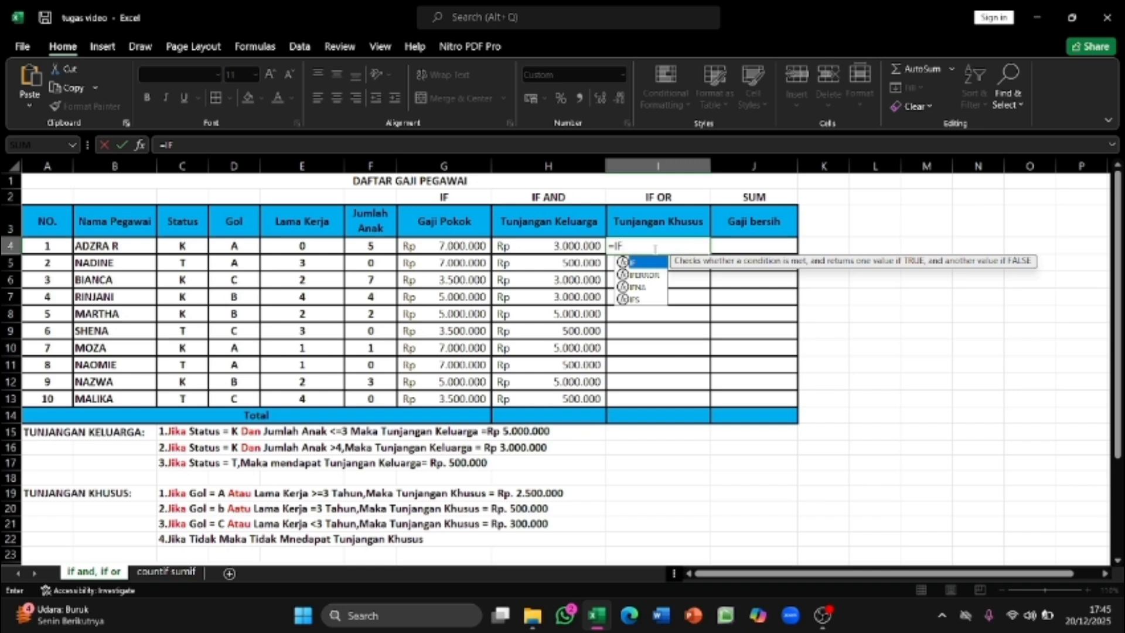
{"action": "type", "text": "(O"}
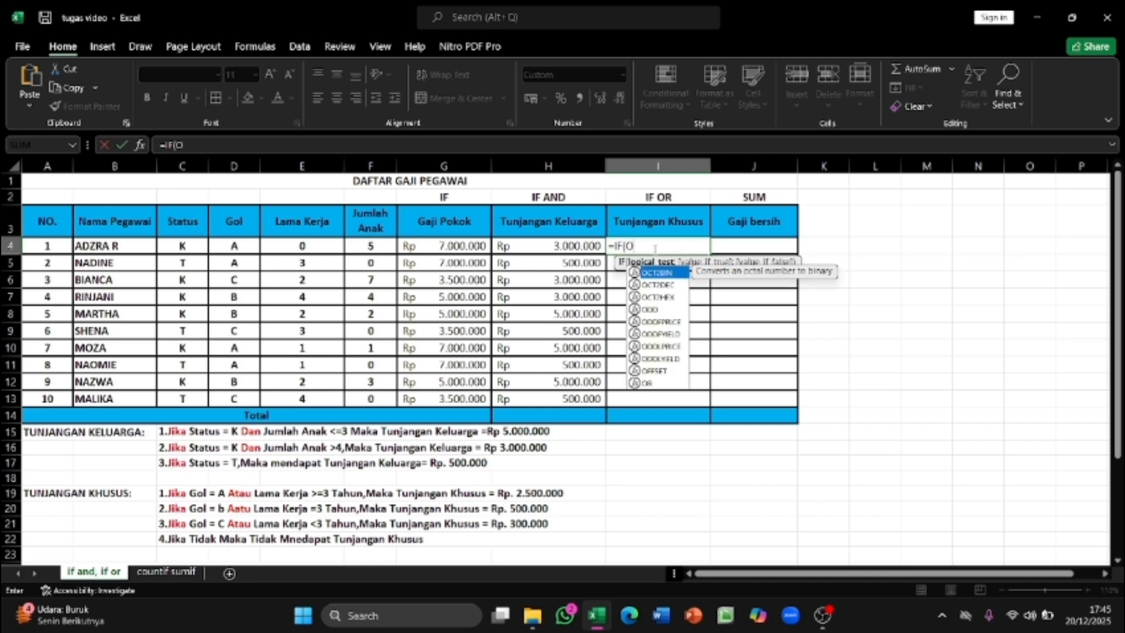
{"action": "type", "text": "R"}
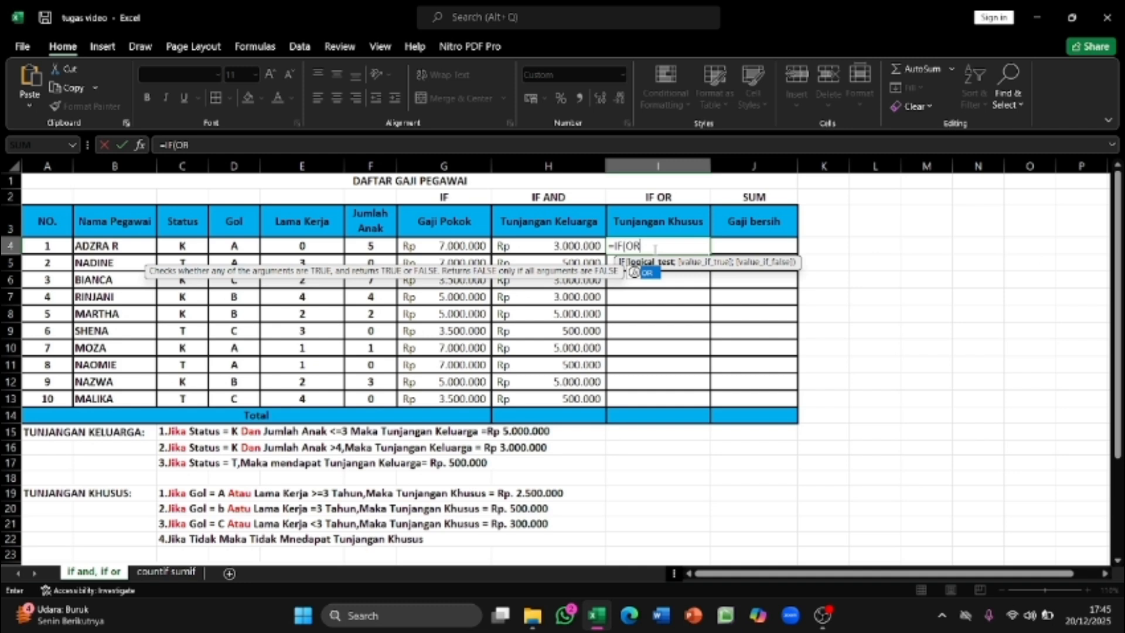
{"action": "type", "text": "("}
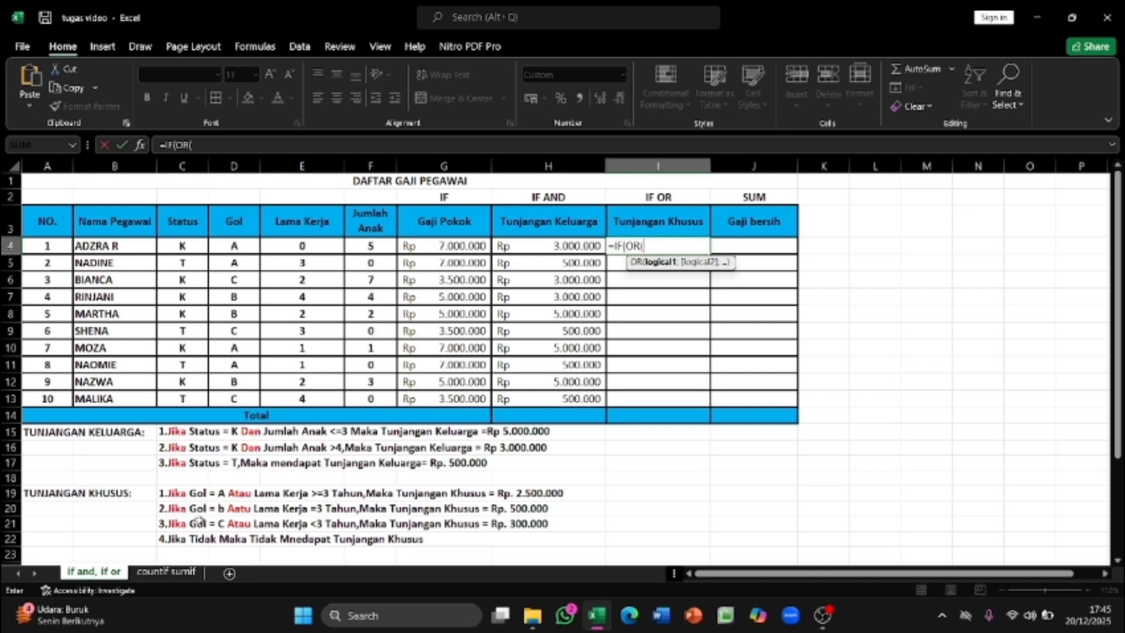
{"action": "left_click", "coordinate": [241, 247]}
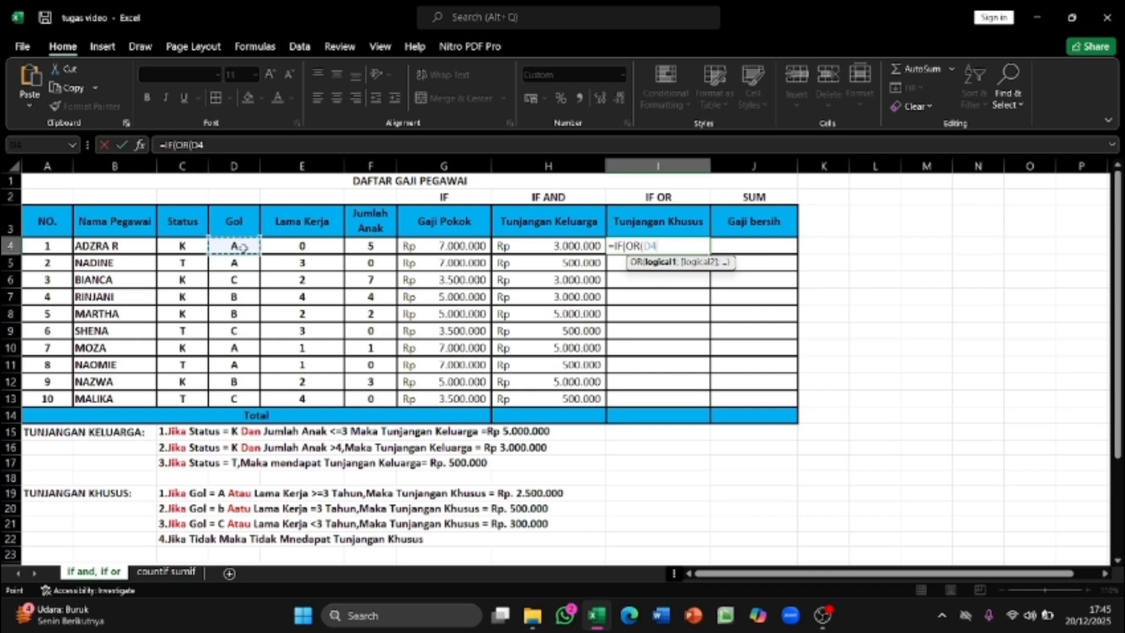
{"action": "type", "text": "=\"A\""}
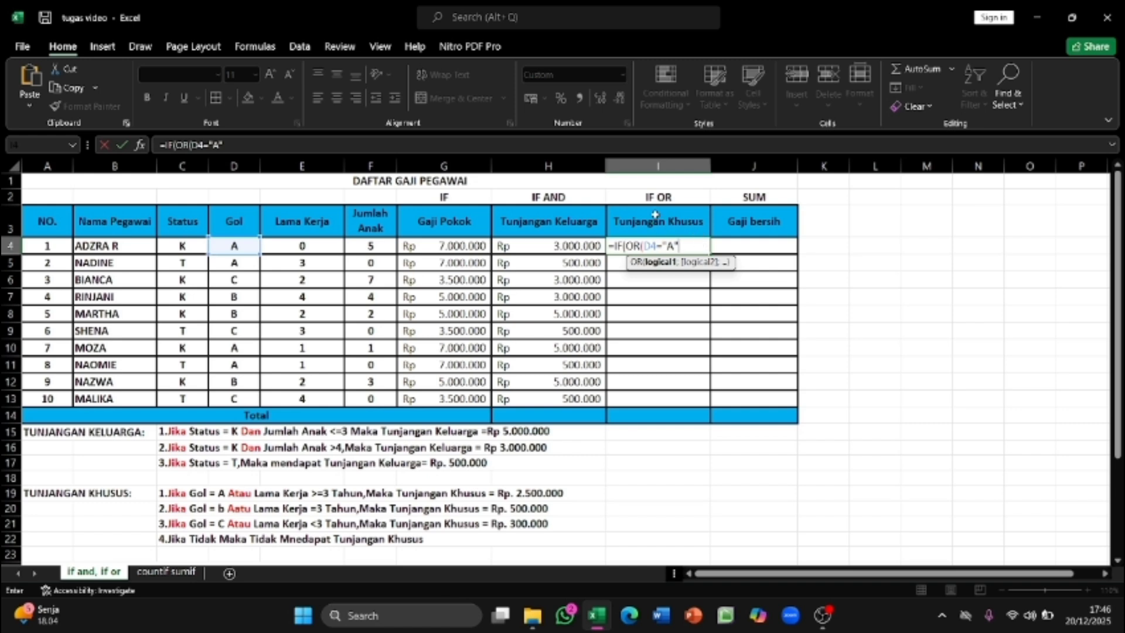
Step: Add E4>=3 as the second OR condition in the I4 formula and return 2500000 when either is true
{"action": "type", "text": ";"}
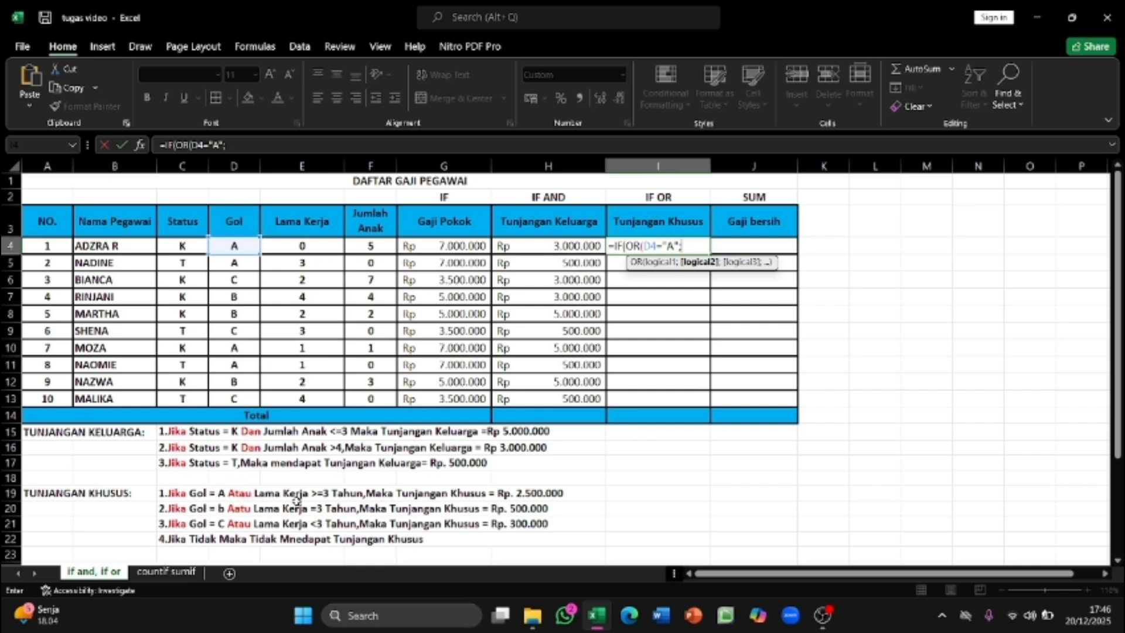
{"action": "left_click", "coordinate": [334, 246]}
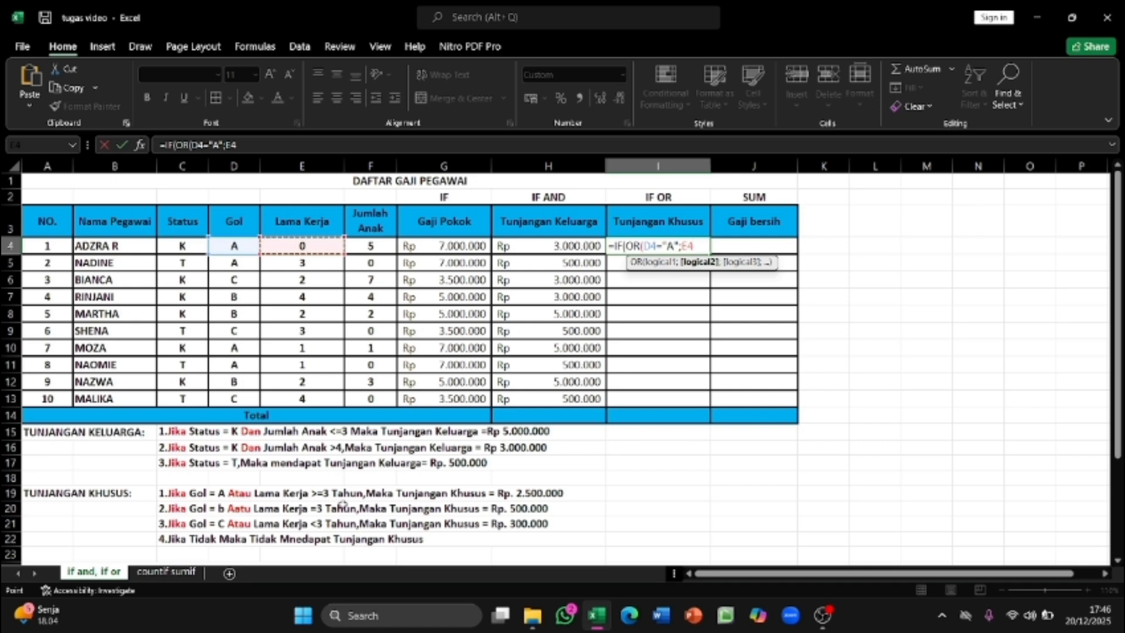
{"action": "type", "text": ">=3"}
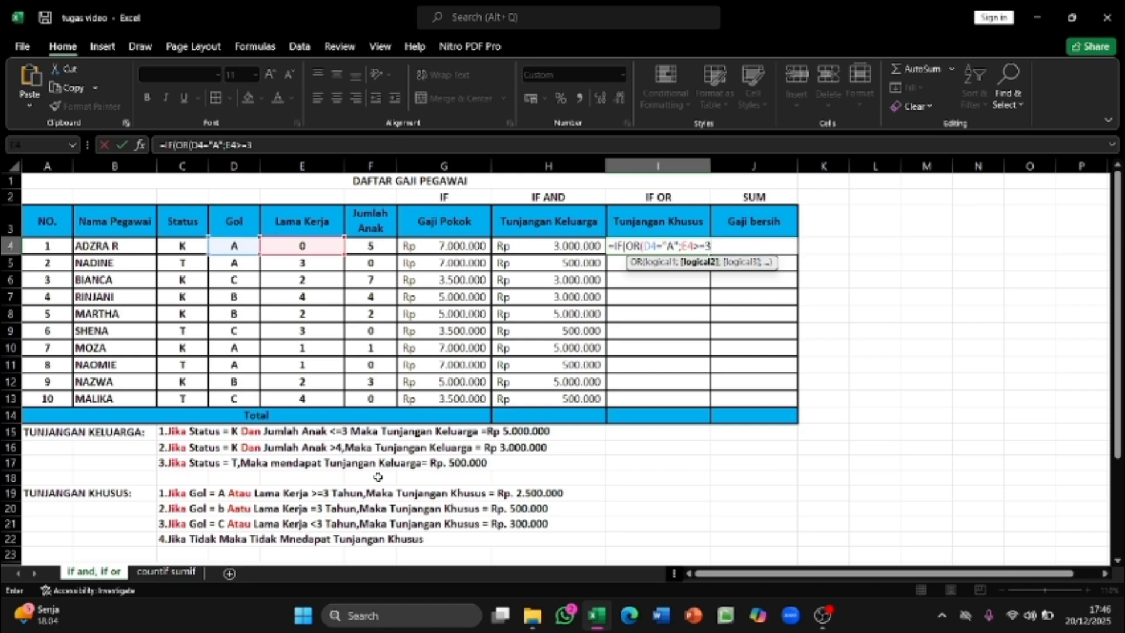
{"action": "type", "text": ")"}
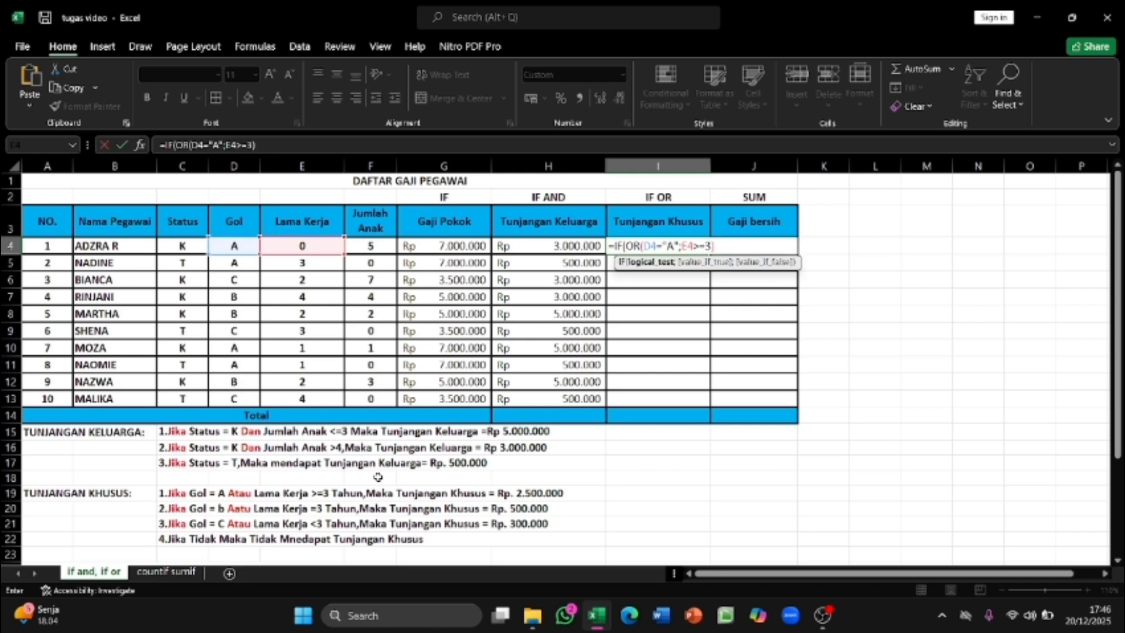
{"action": "type", "text": ";"}
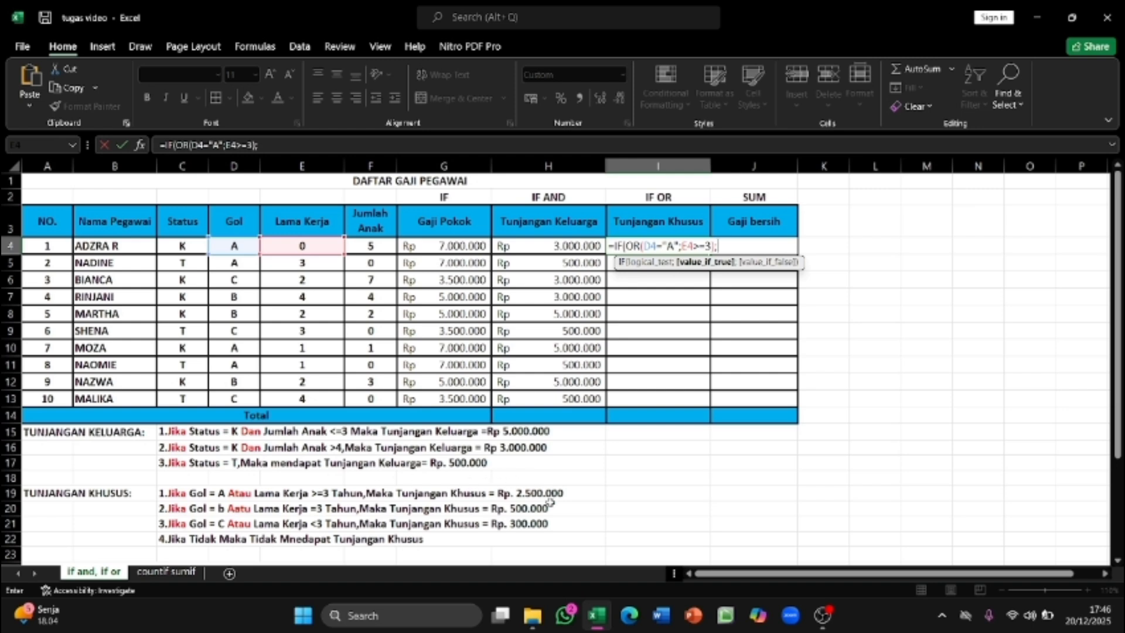
{"action": "type", "text": "2500000"}
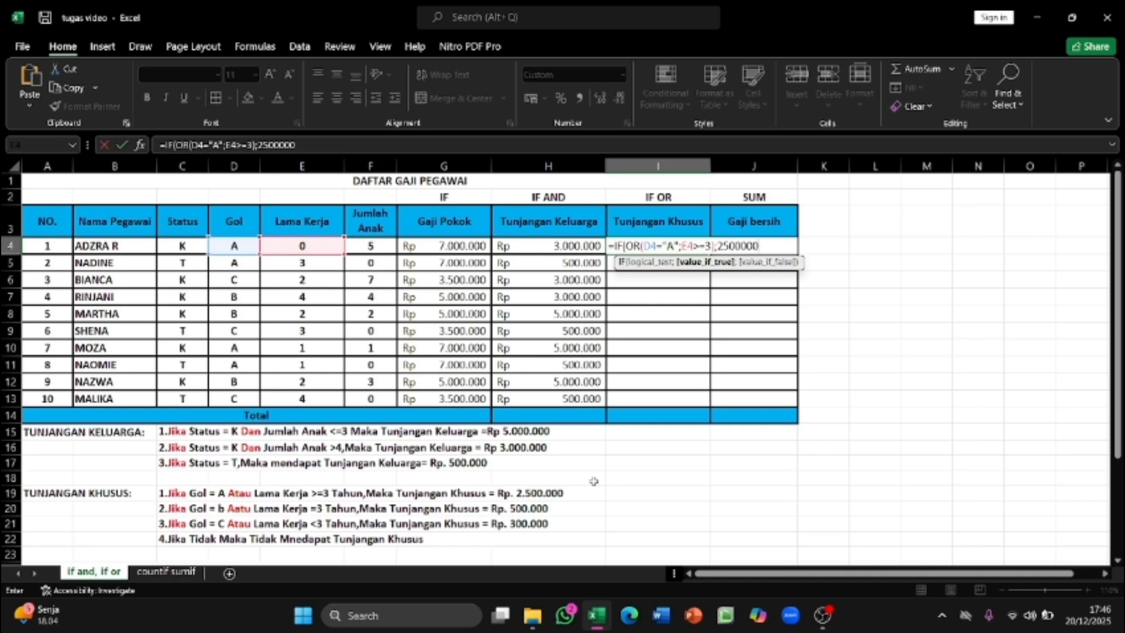
Step: Nest a second IF(OR()) in the I4 formula with D4="B" as its first condition
{"action": "type", "text": ";"}
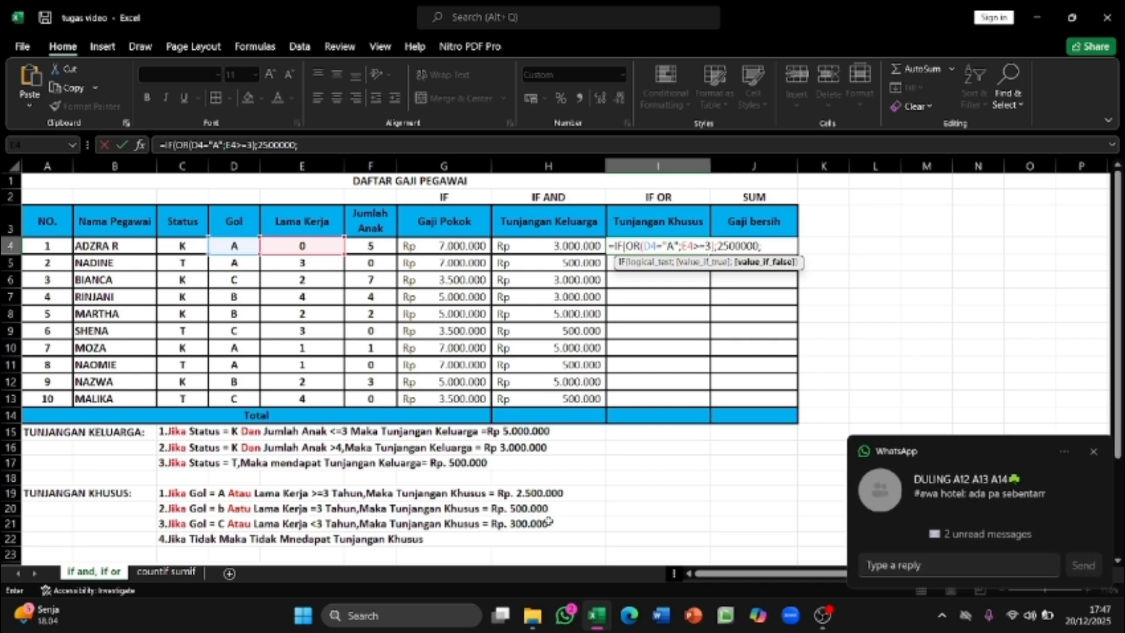
{"action": "left_click", "coordinate": [1098, 451]}
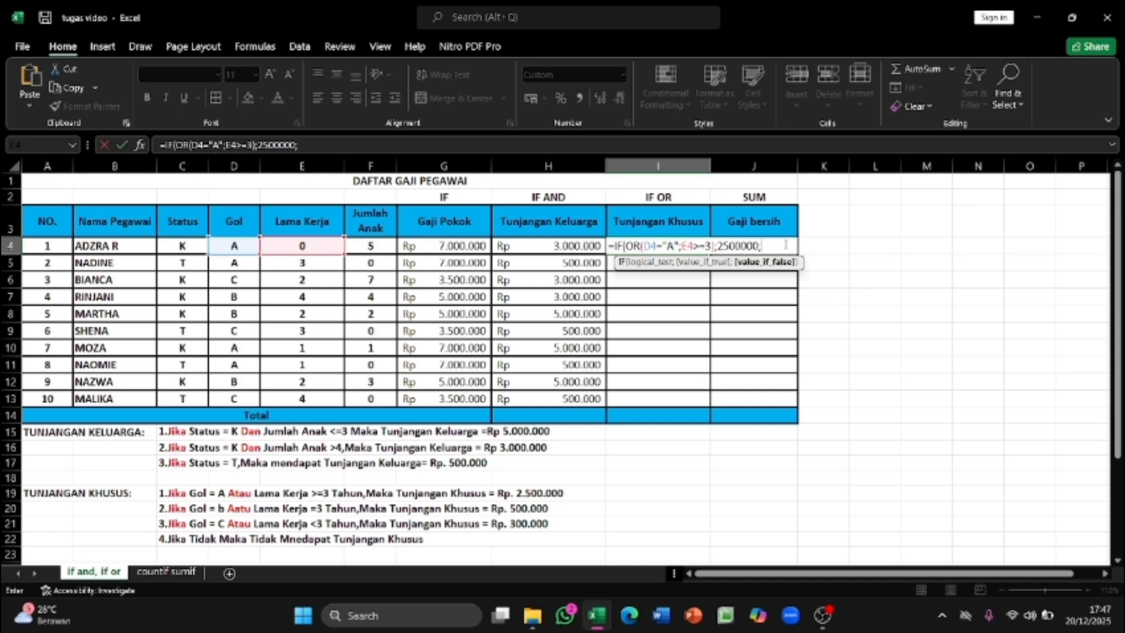
{"action": "type", "text": "IF"}
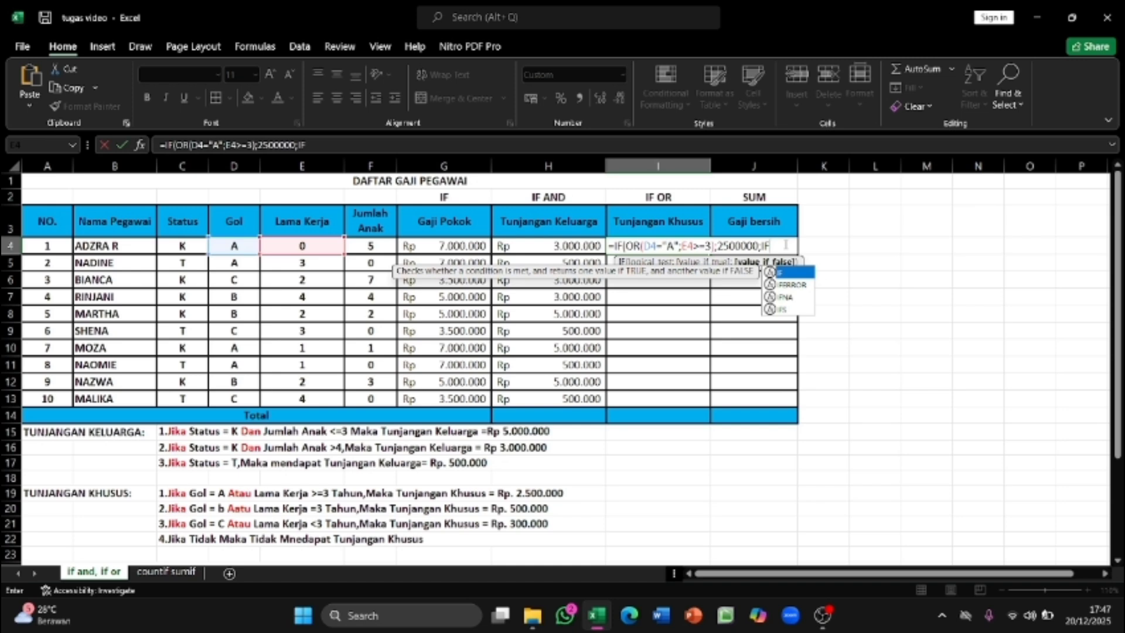
{"action": "type", "text": "(OR"}
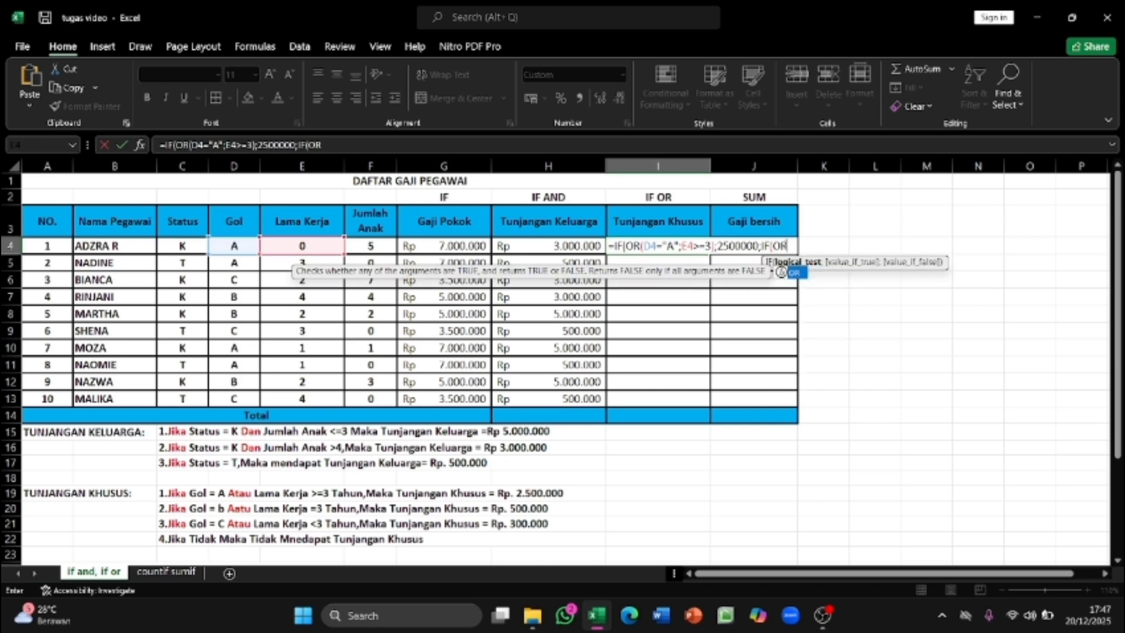
{"action": "type", "text": "("}
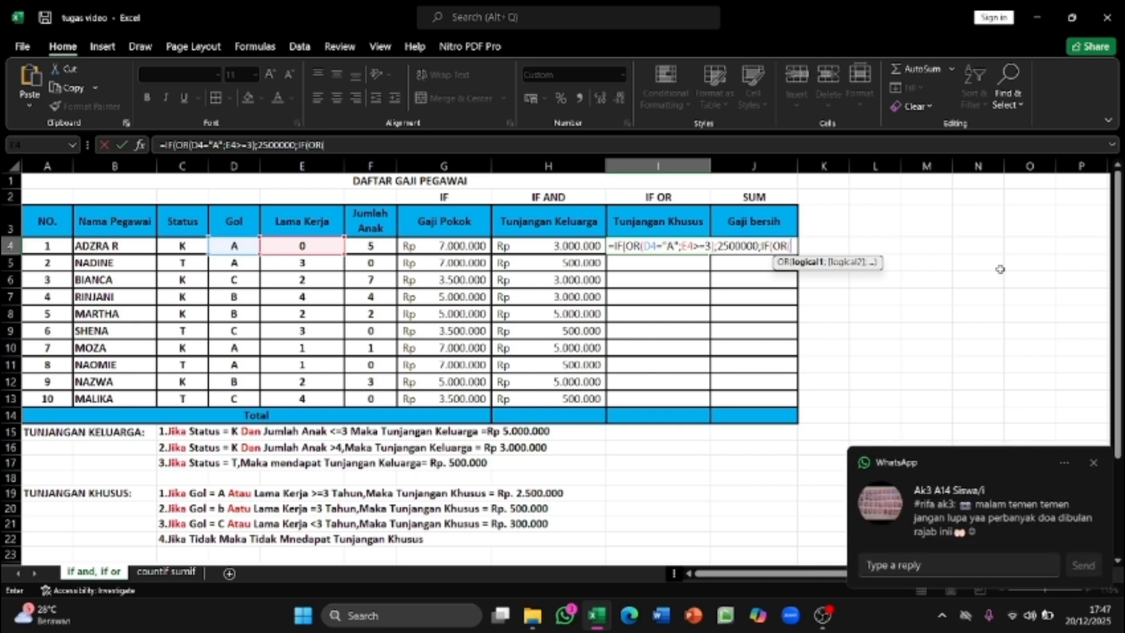
{"action": "left_click", "coordinate": [1094, 464]}
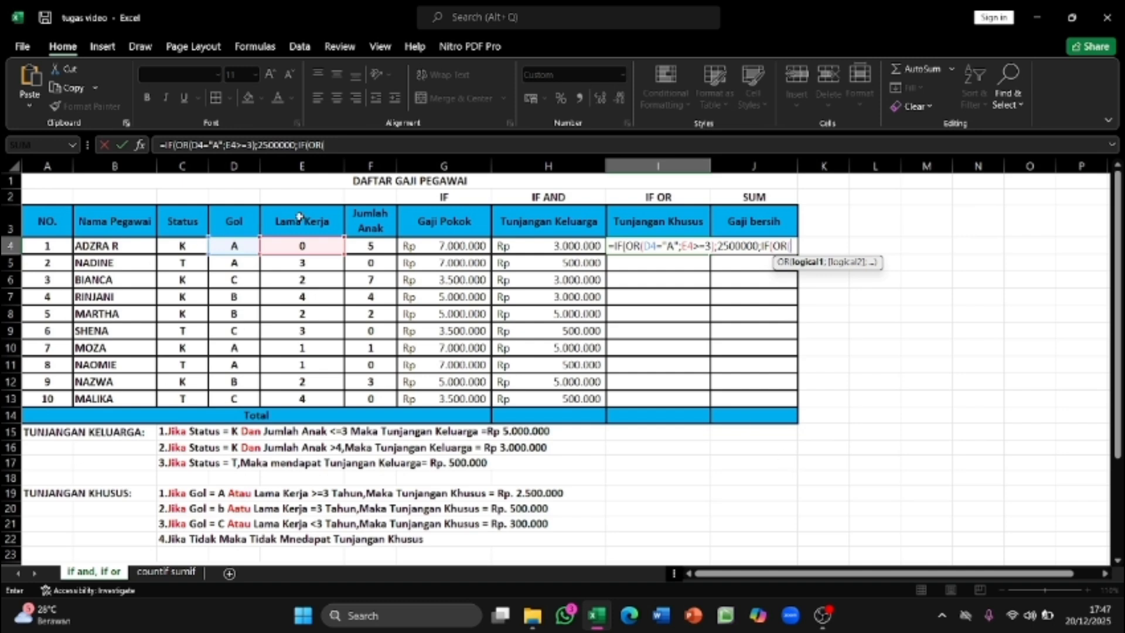
{"action": "left_click", "coordinate": [230, 245]}
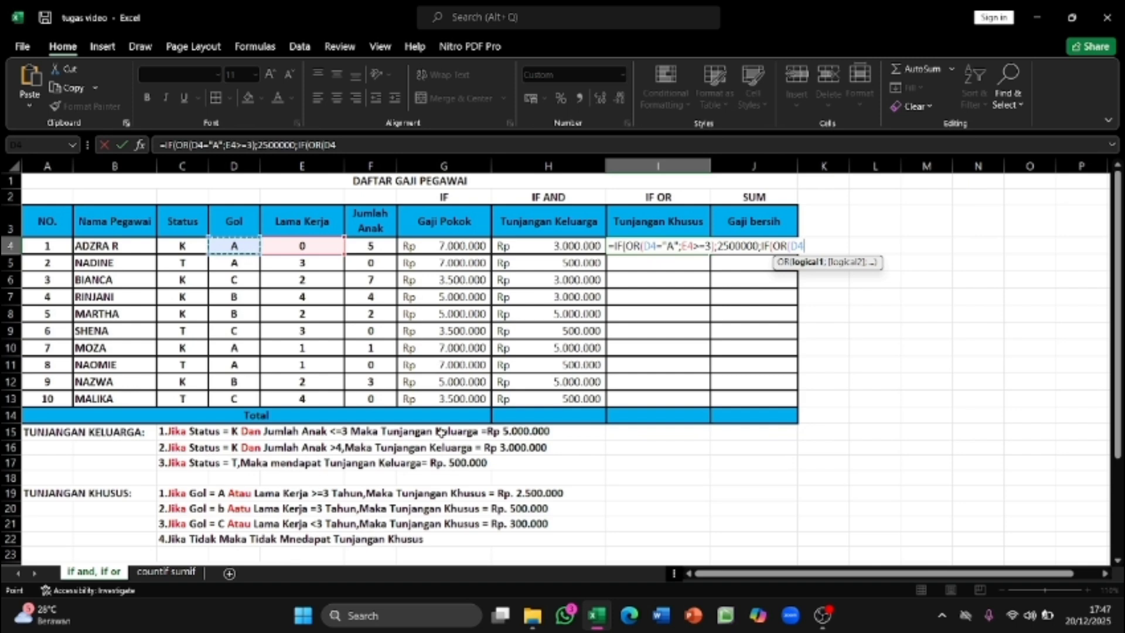
{"action": "type", "text": "=\"B\""}
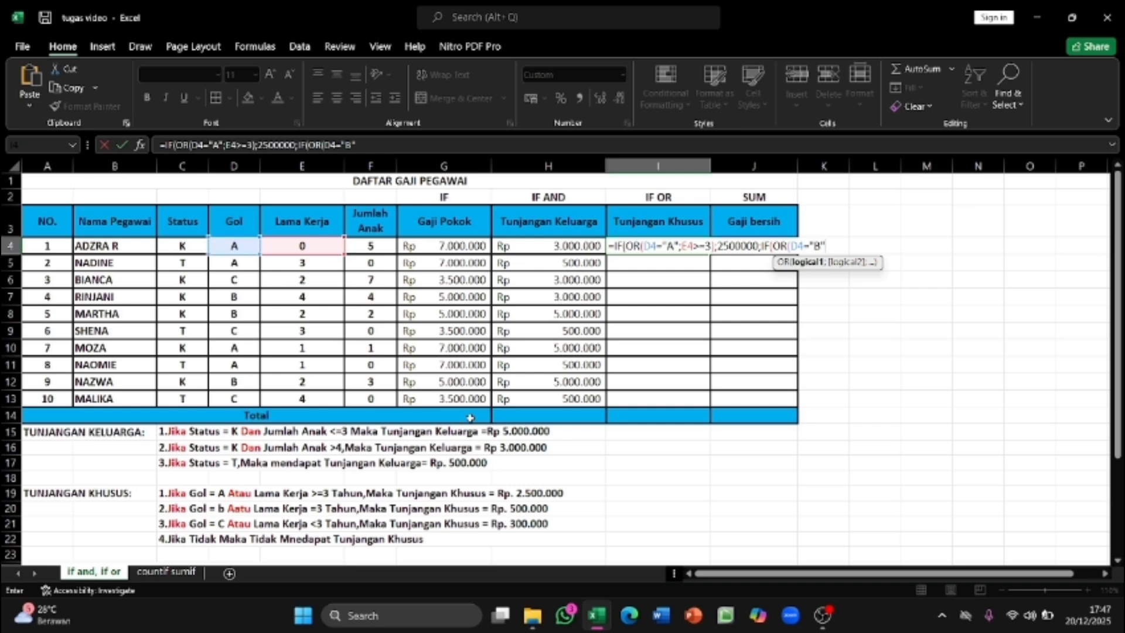
Step: Add E4=3 to the nested OR in the I4 formula and return 500000 when either condition is true
{"action": "type", "text": ";"}
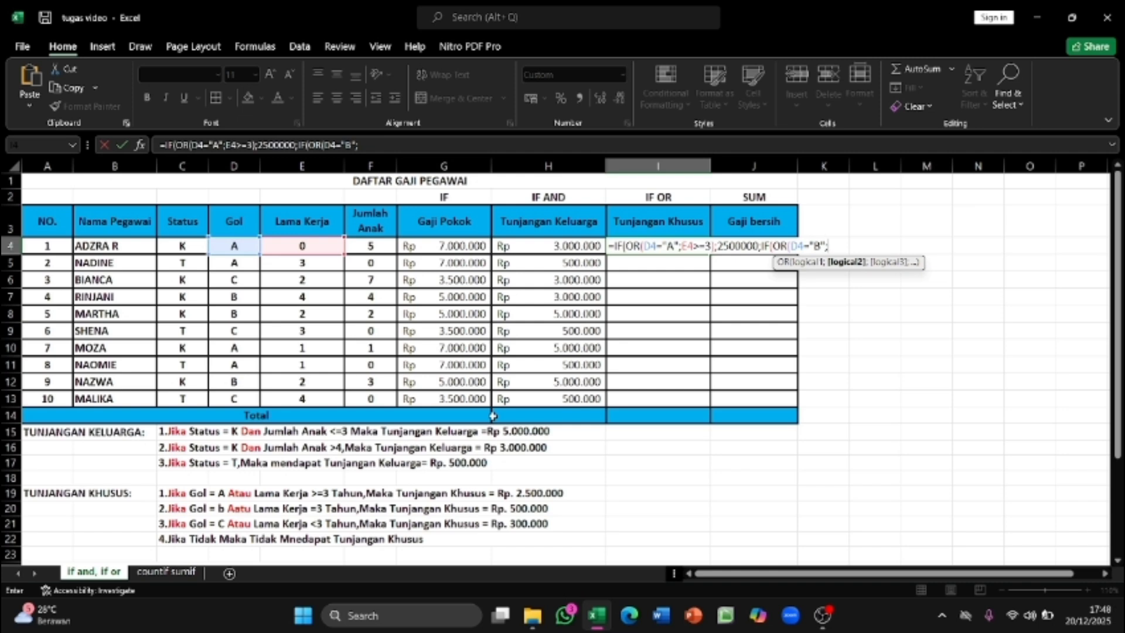
{"action": "left_click", "coordinate": [337, 245]}
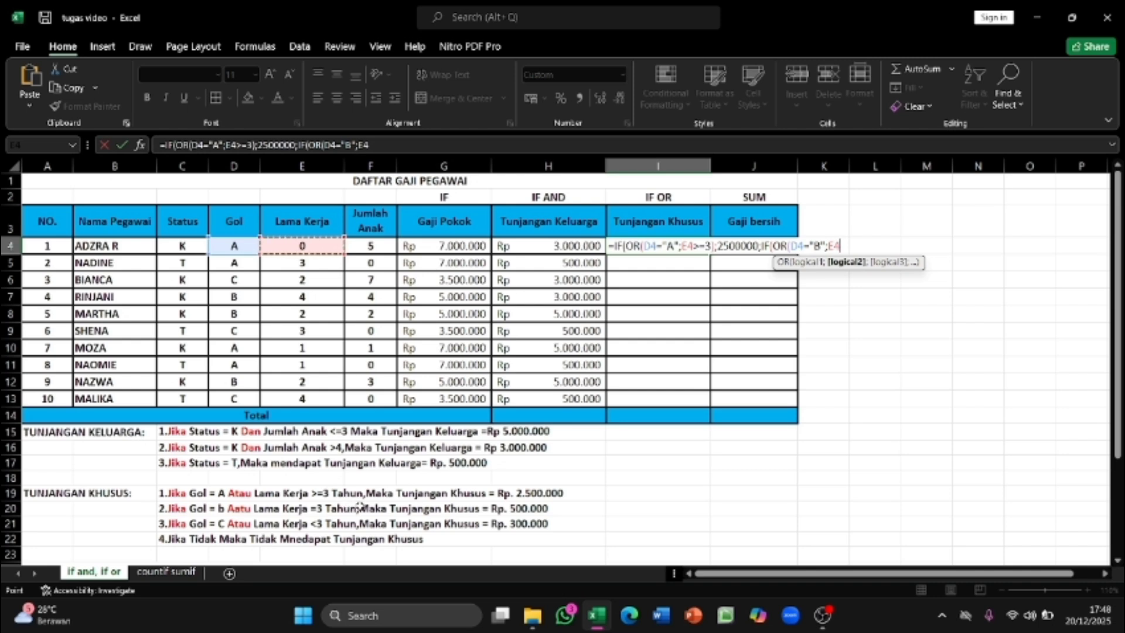
{"action": "type", "text": "=3"}
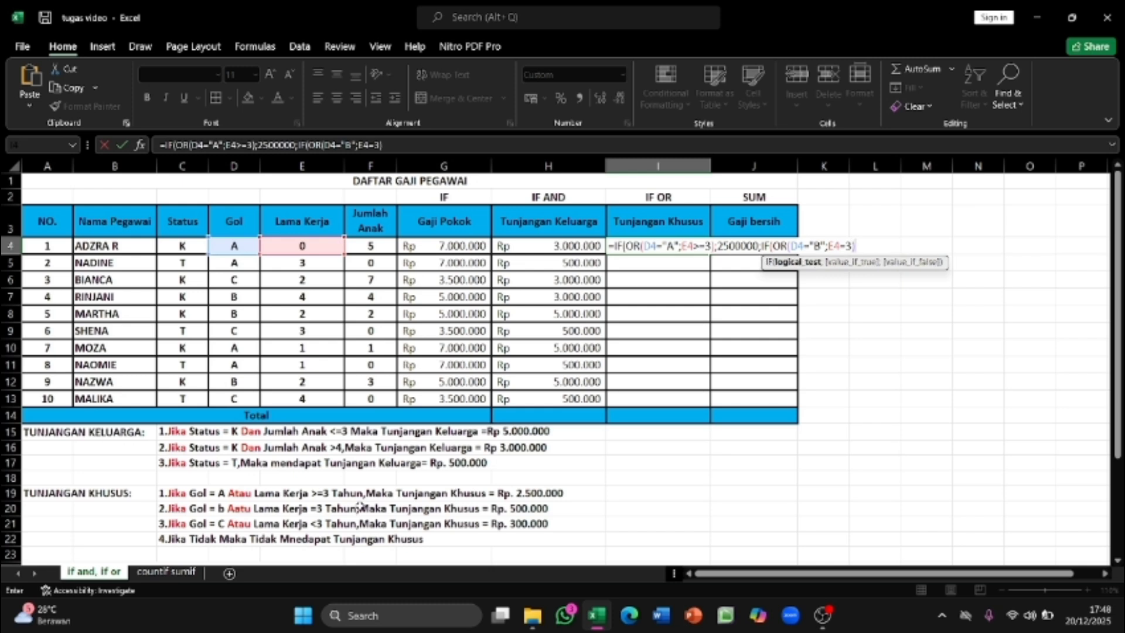
{"action": "type", "text": ");"}
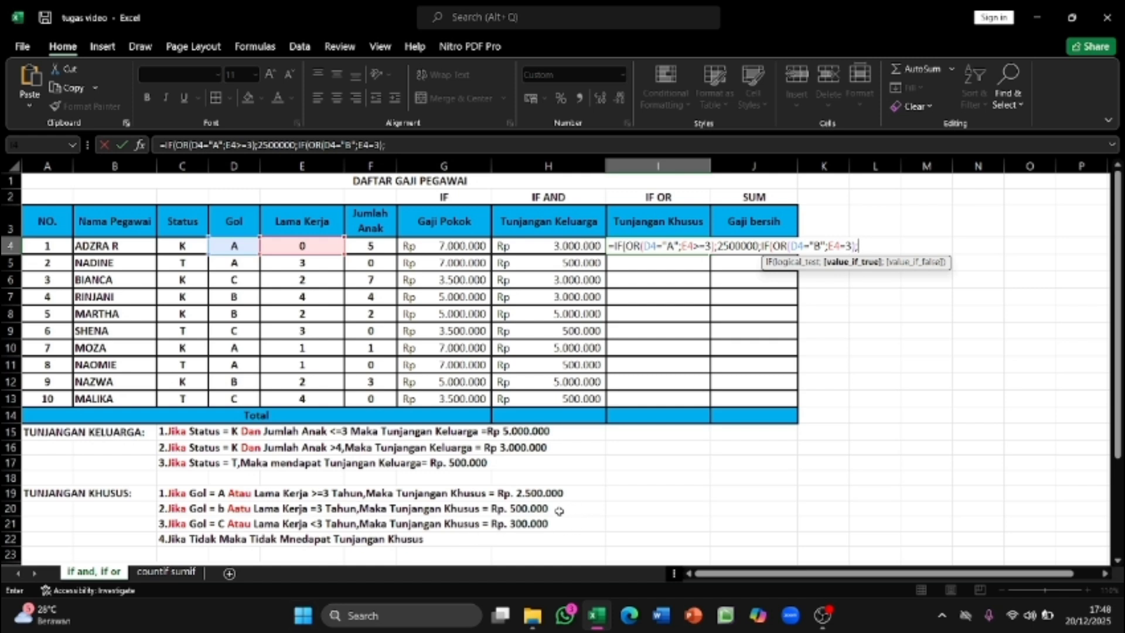
{"action": "type", "text": "500000"}
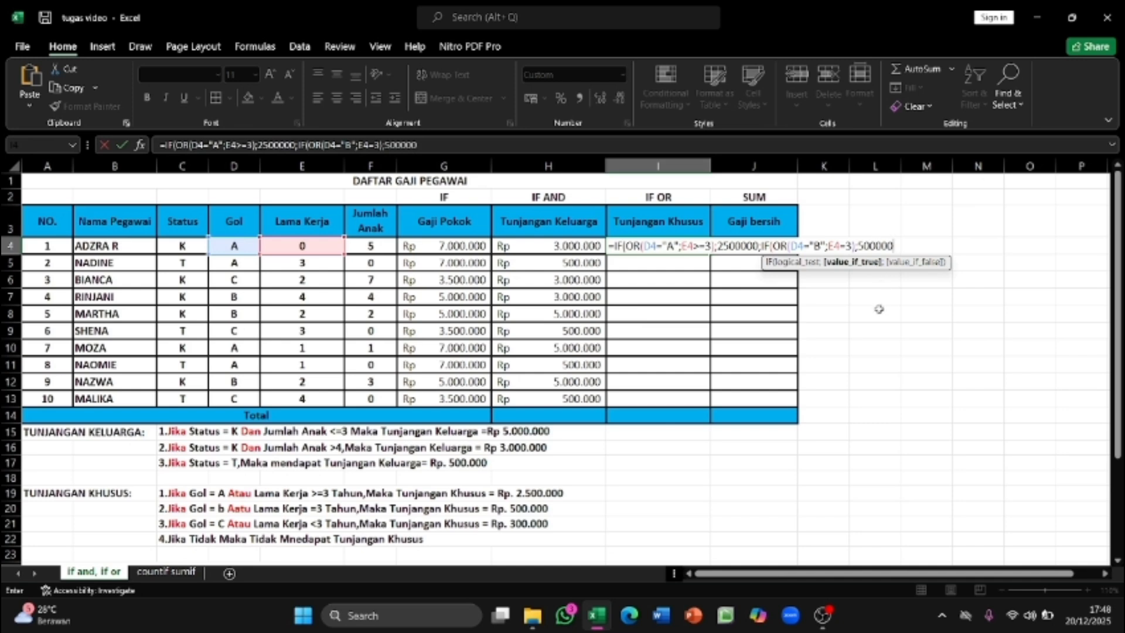
Step: Nest a third IF(OR()) in the I4 formula with D4="C" as its first condition
{"action": "type", "text": ";"}
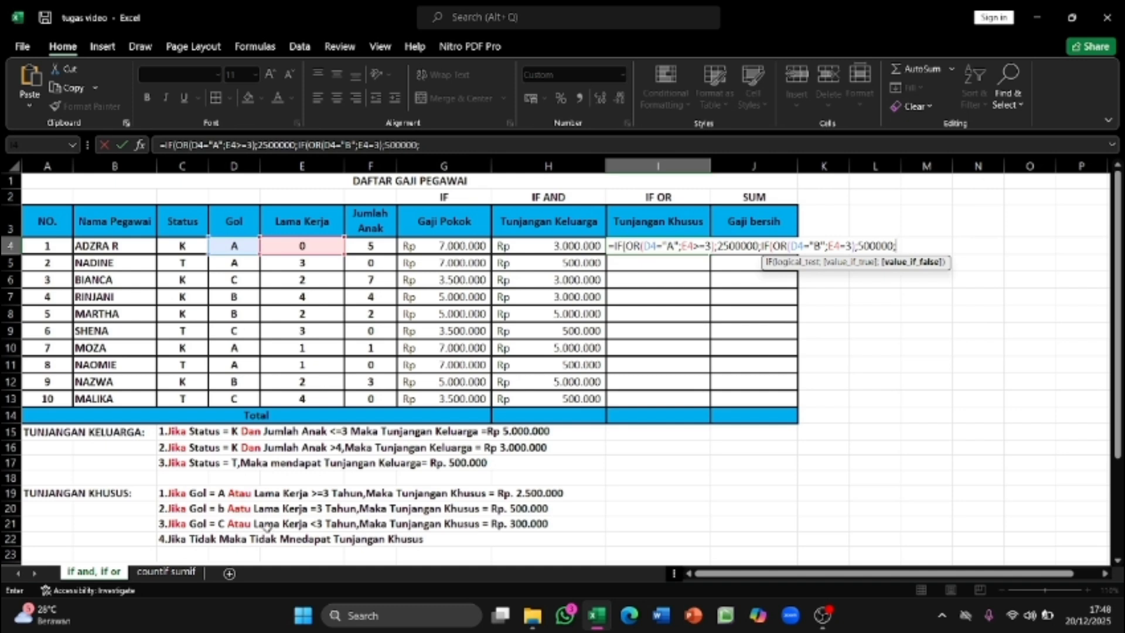
{"action": "type", "text": "I"}
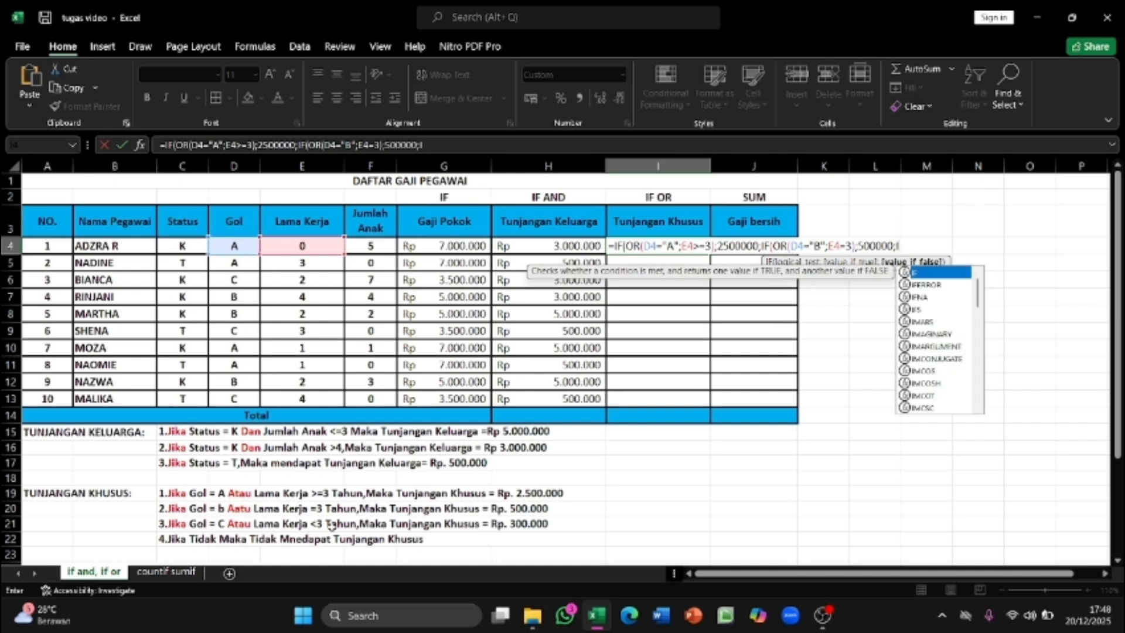
{"action": "type", "text": "F(OR"}
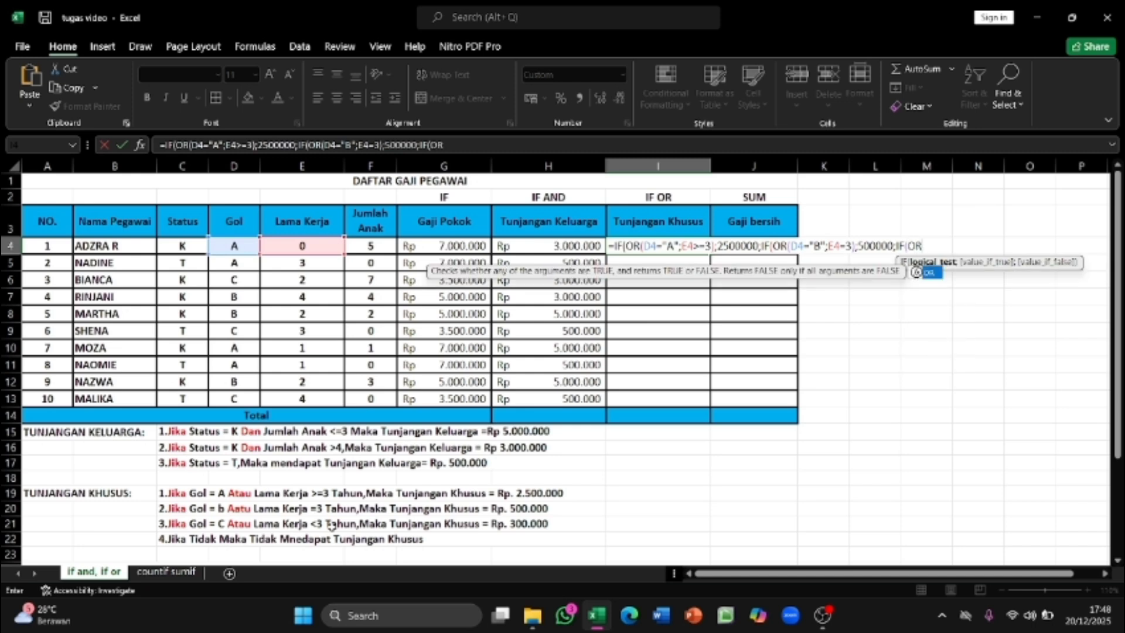
{"action": "type", "text": "("}
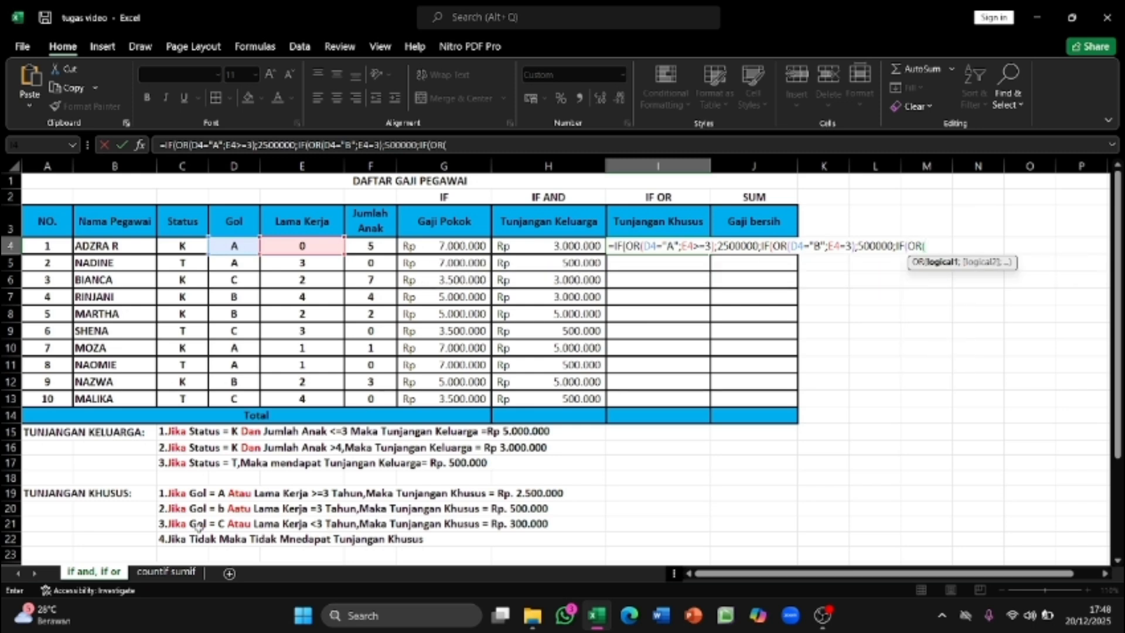
{"action": "left_click", "coordinate": [238, 245]}
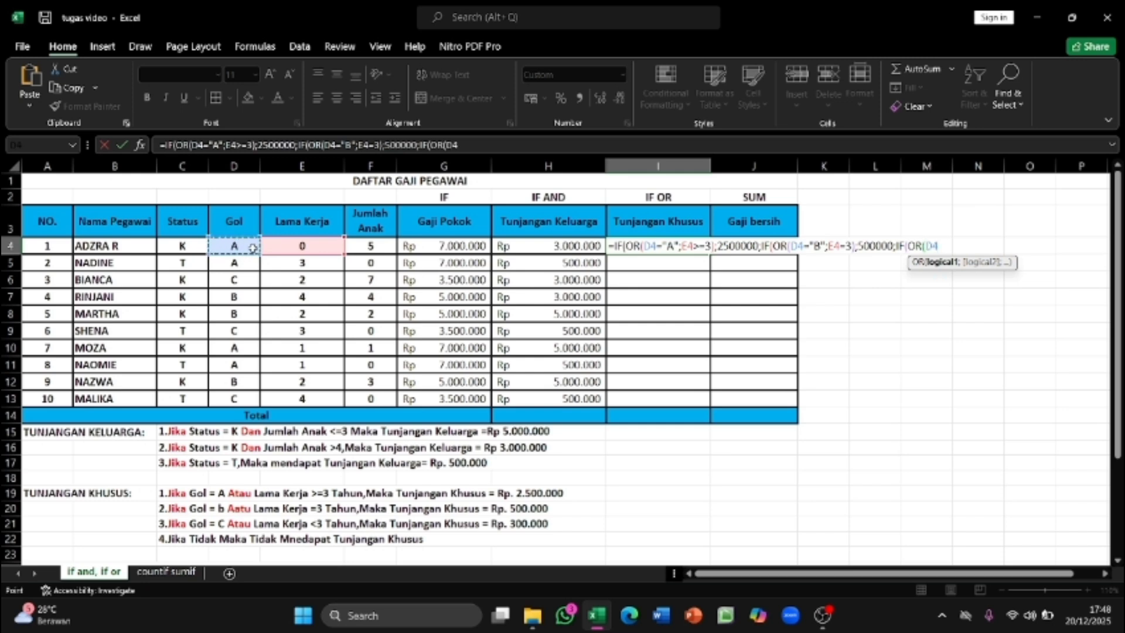
{"action": "type", "text": "=\"C\""}
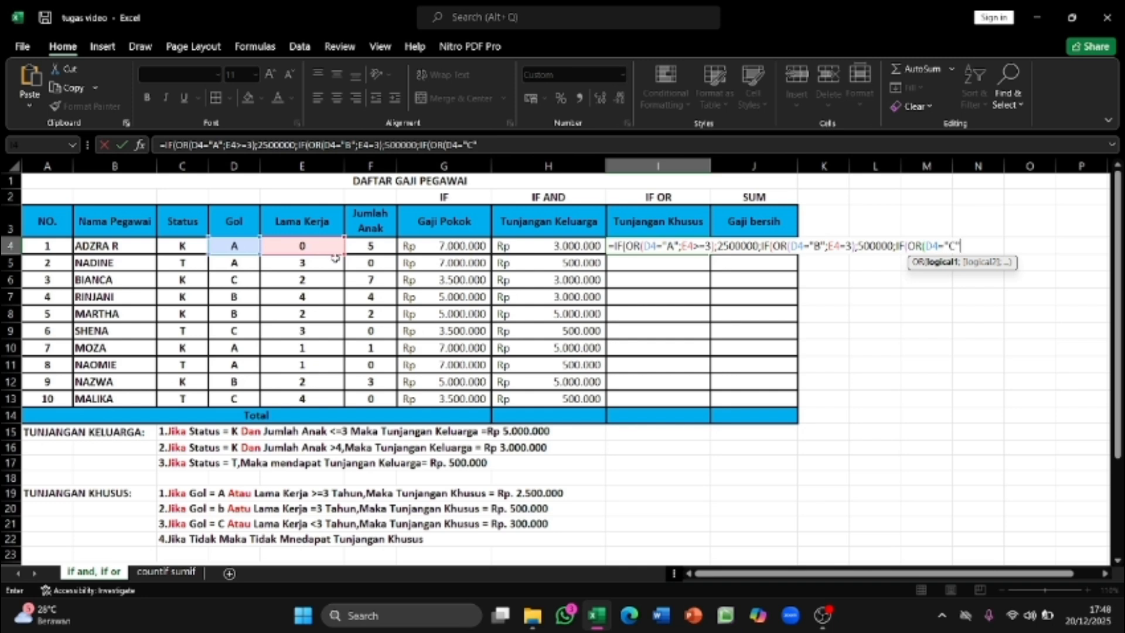
Step: Add E4<=3 as the third OR's second condition in the I4 formula and return 300000 when either is true
{"action": "type", "text": ";"}
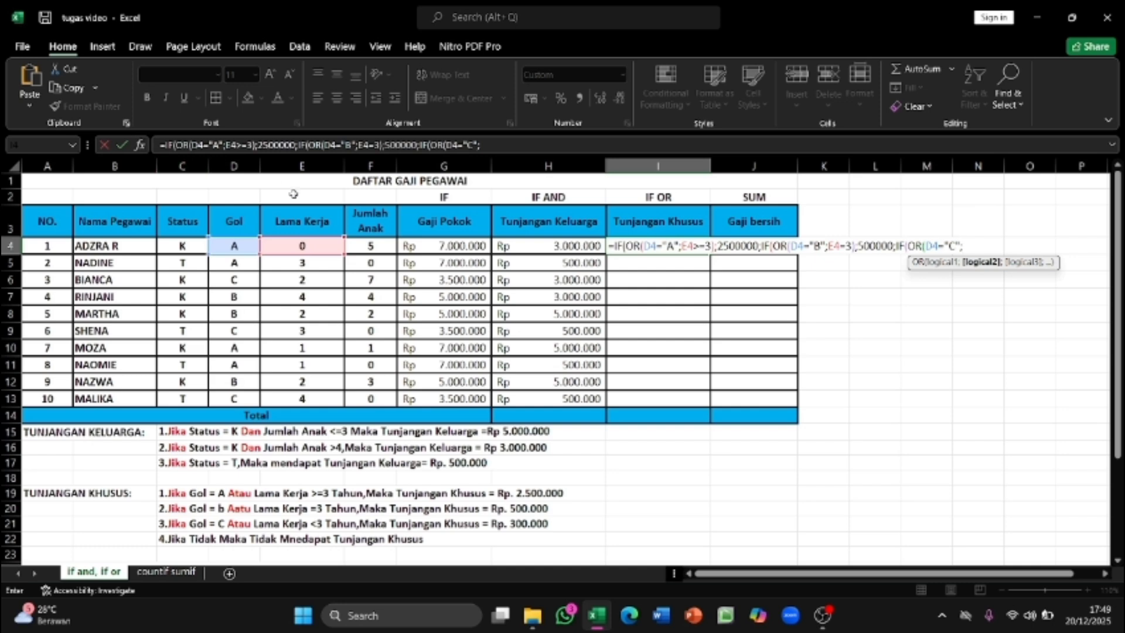
{"action": "left_click", "coordinate": [312, 245]}
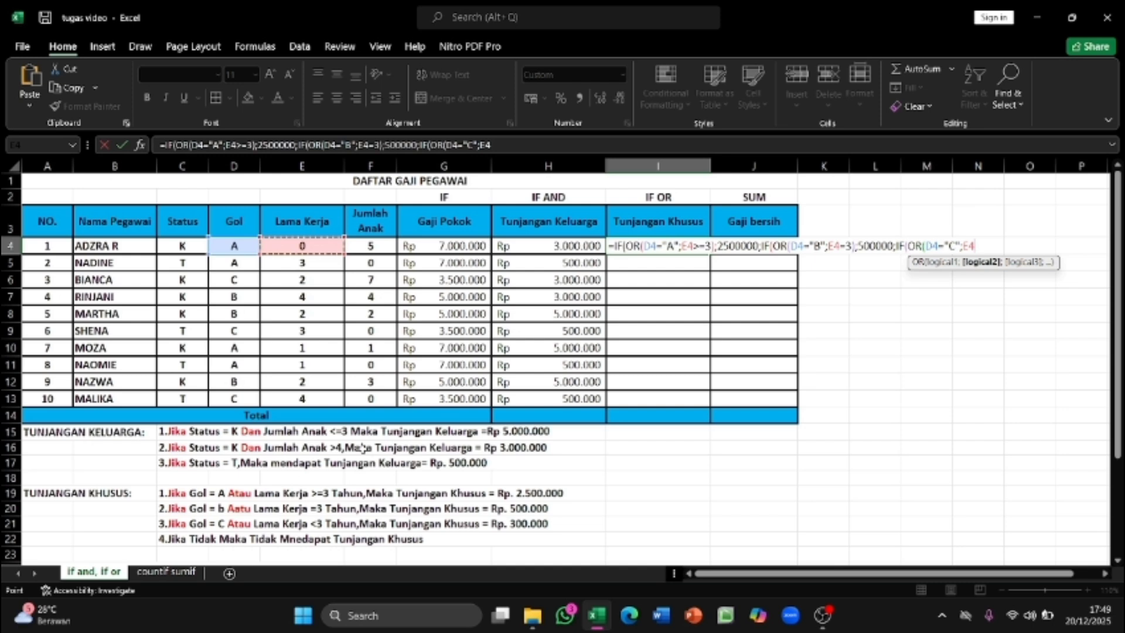
{"action": "type", "text": "<=3"}
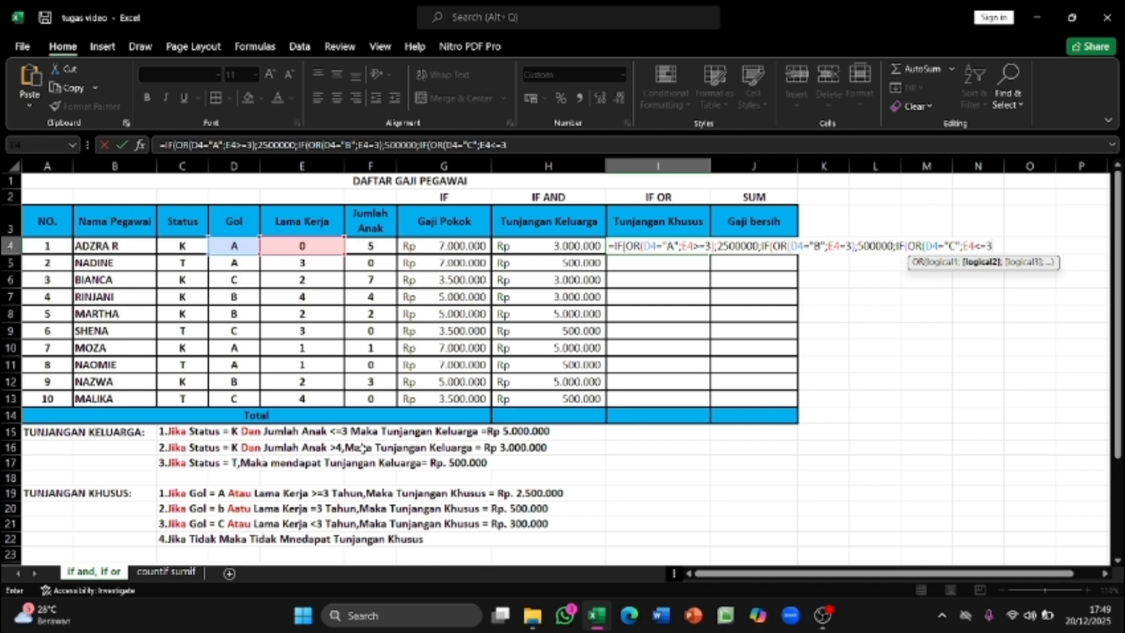
{"action": "type", "text": ")"}
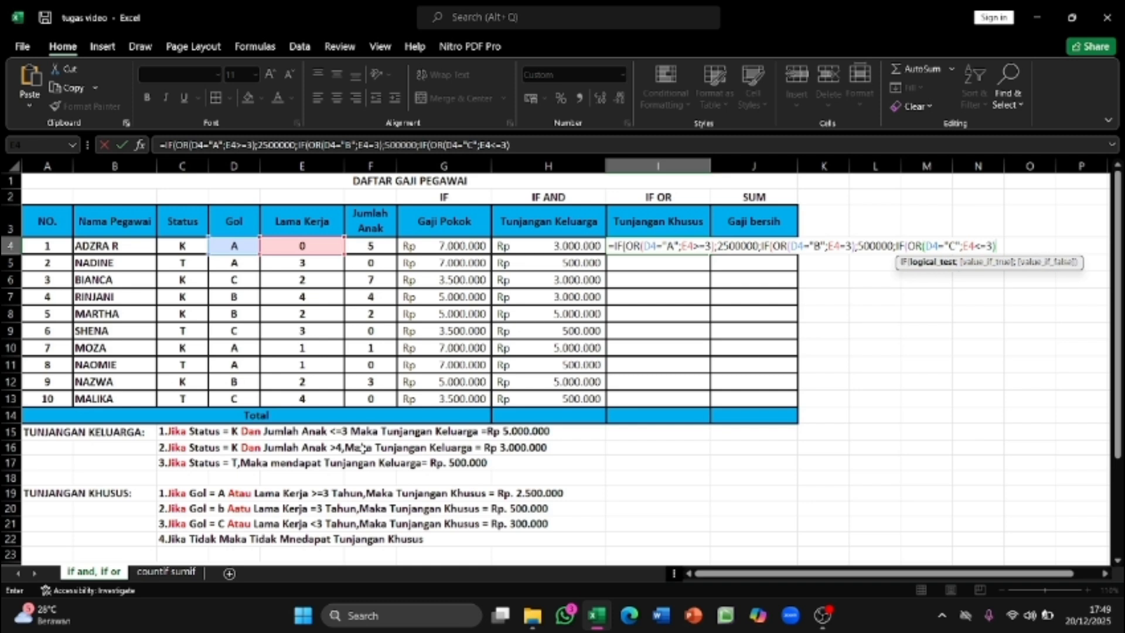
{"action": "type", "text": ";"}
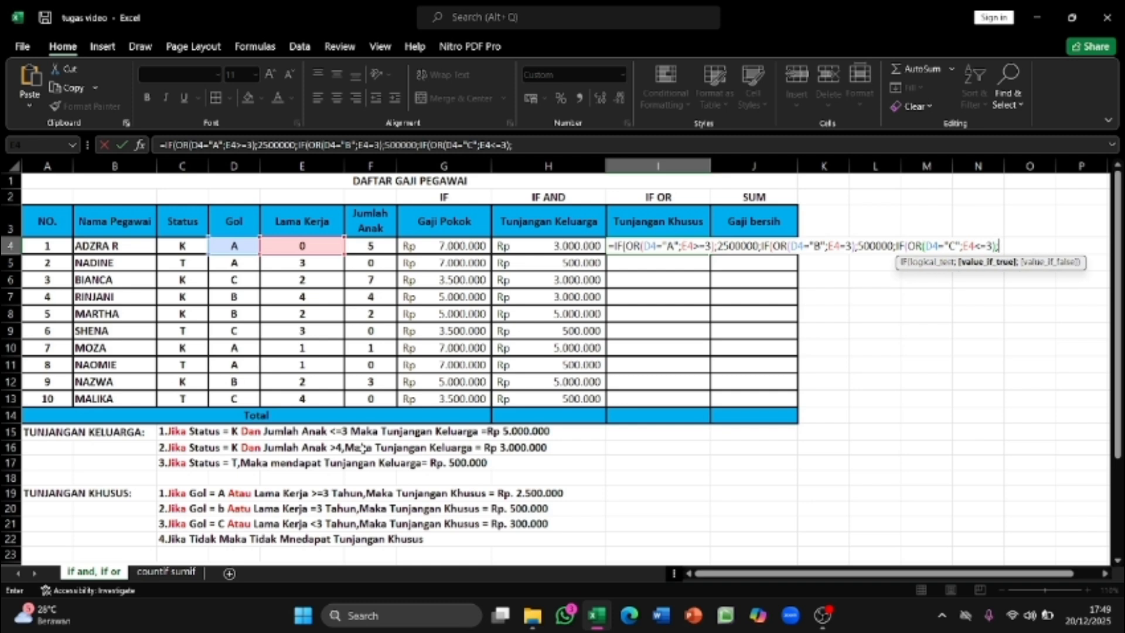
{"action": "type", "text": "300000"}
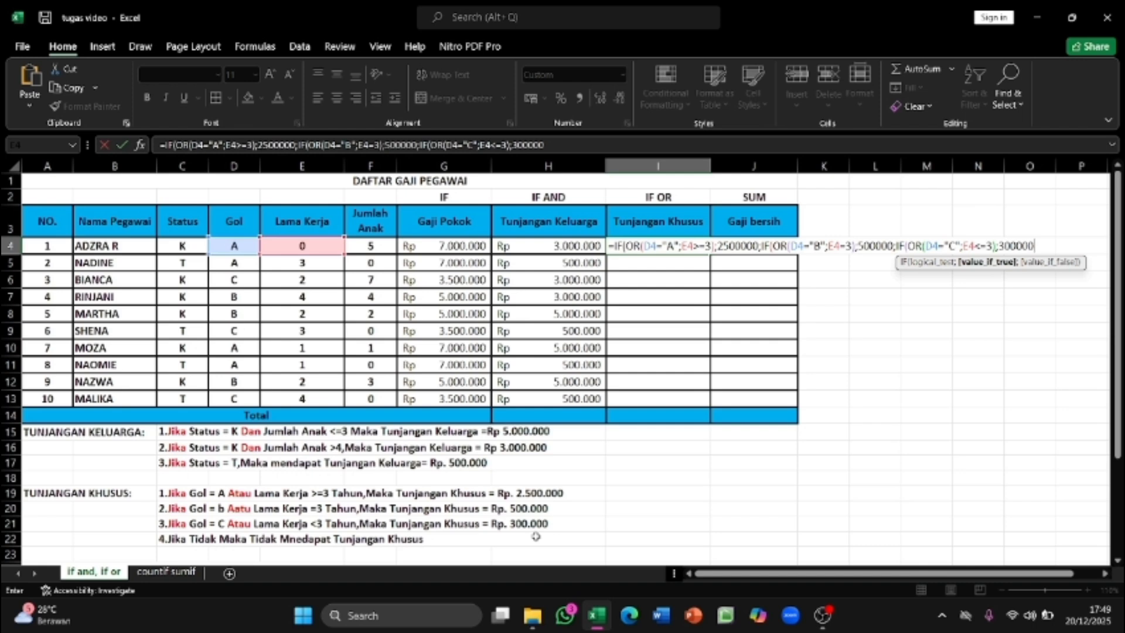
Step: Return 0 when no condition is met, close all three IF functions and enter the I4 formula
{"action": "type", "text": ";0"}
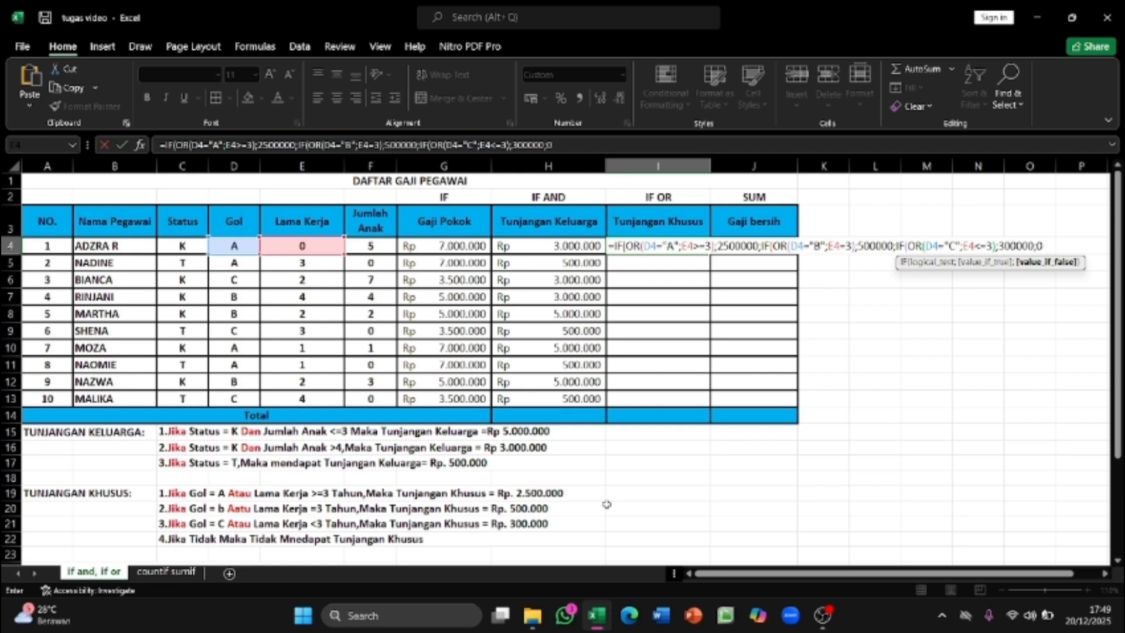
{"action": "type", "text": ")))"}
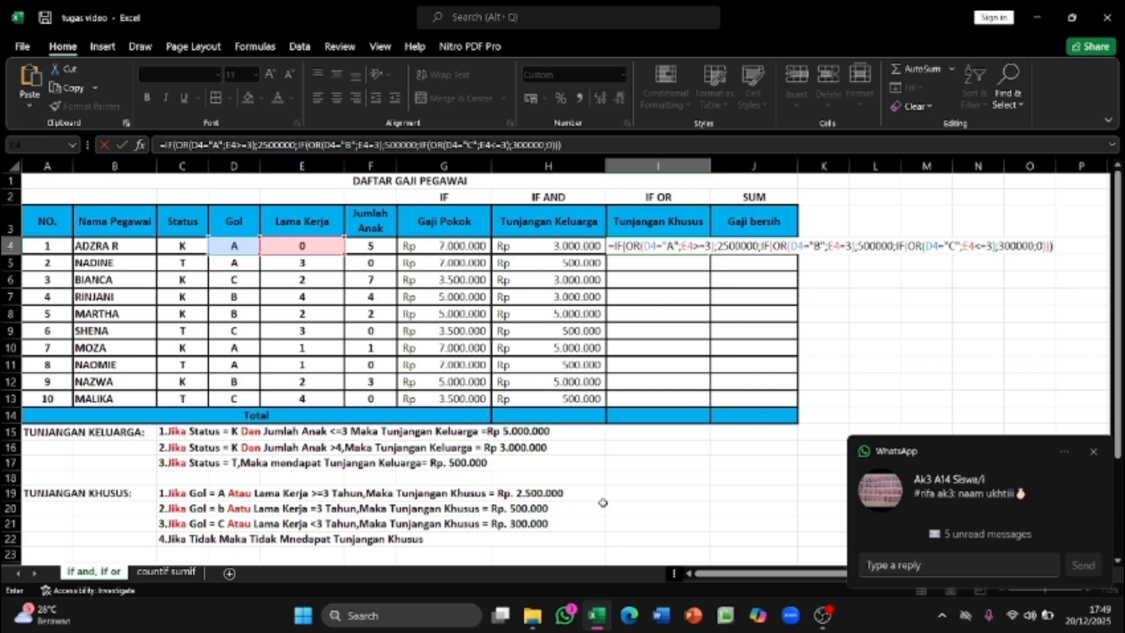
{"action": "left_click", "coordinate": [1093, 452]}
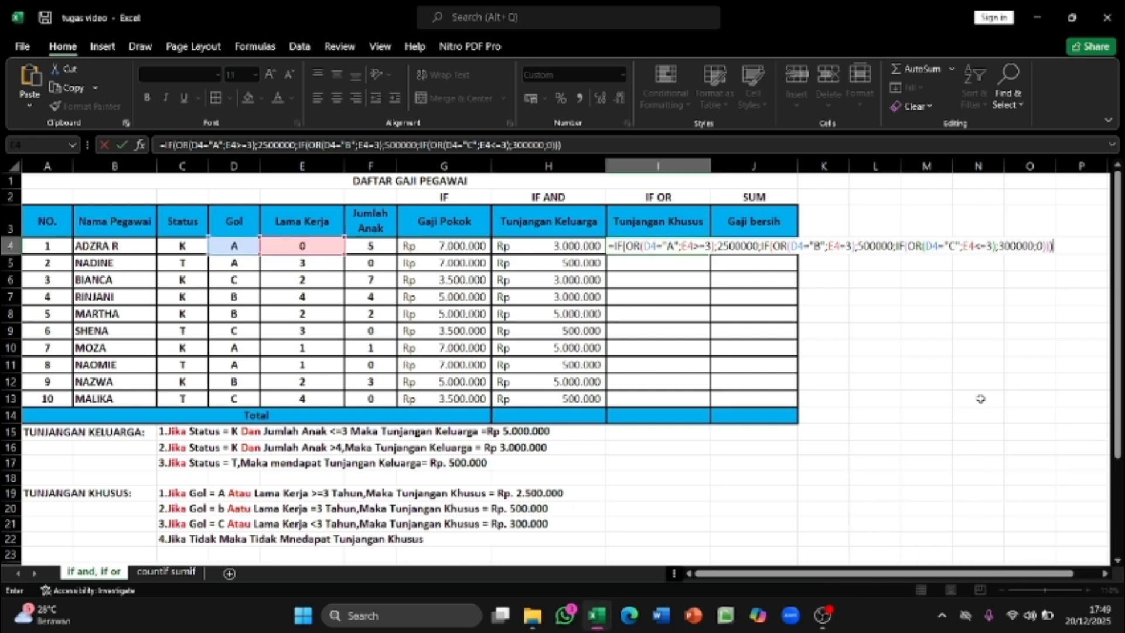
{"action": "key", "text": "Return"}
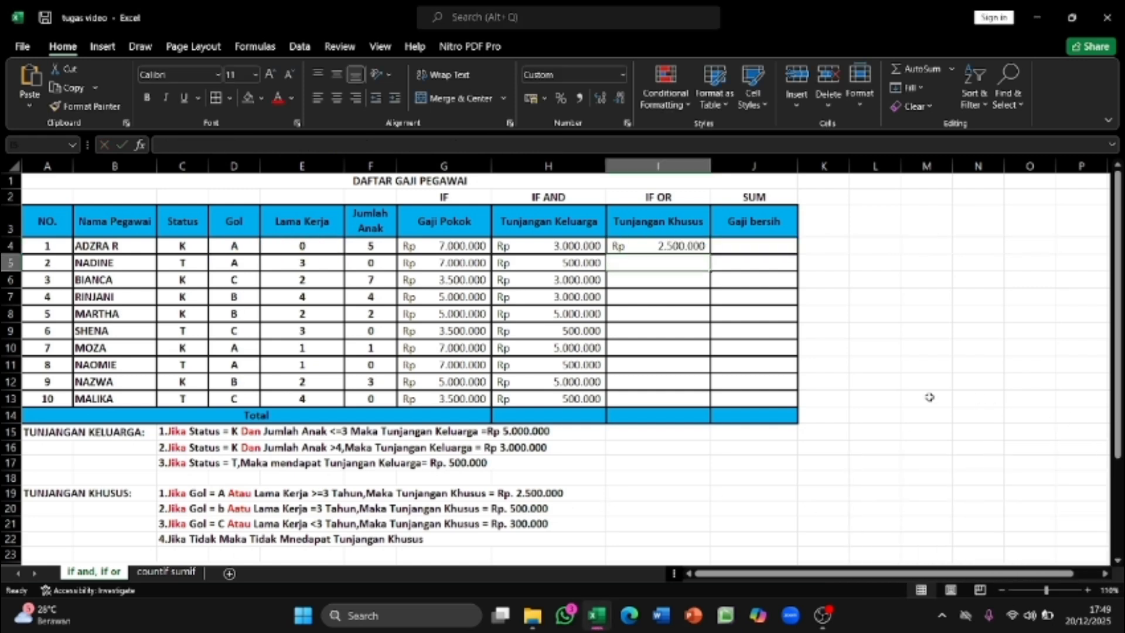
Step: Copy the Tunjangan Khusus formula from I4 down through I13
{"action": "left_click", "coordinate": [680, 247]}
{"action": "left_click_drag", "start_coordinate": [709, 254], "coordinate": [728, 396]}
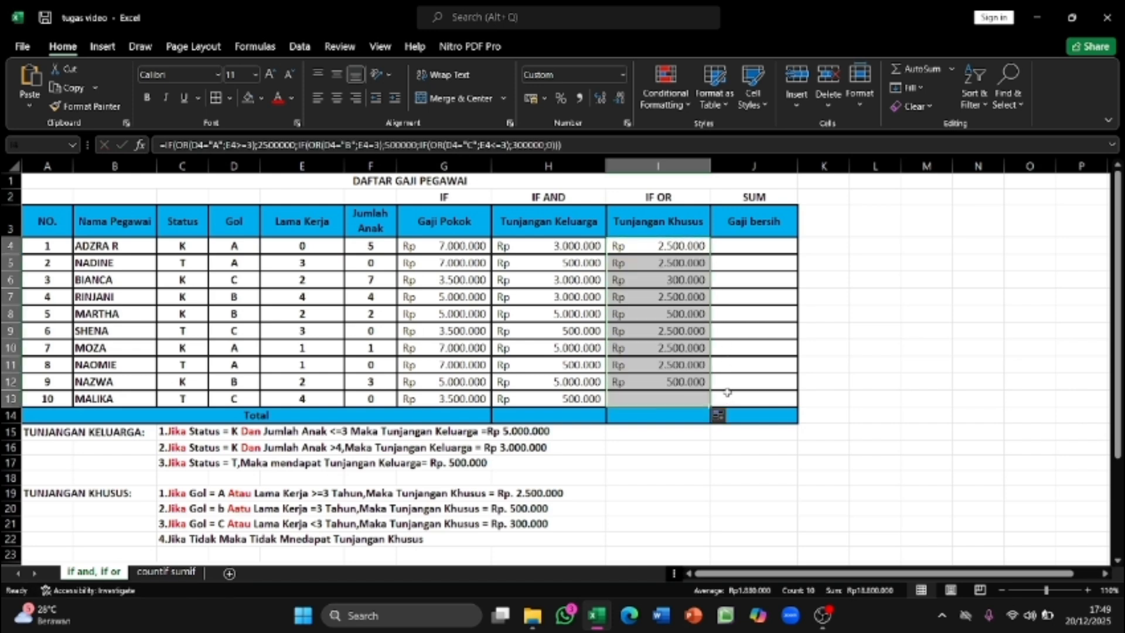
{"action": "left_click", "coordinate": [734, 379]}
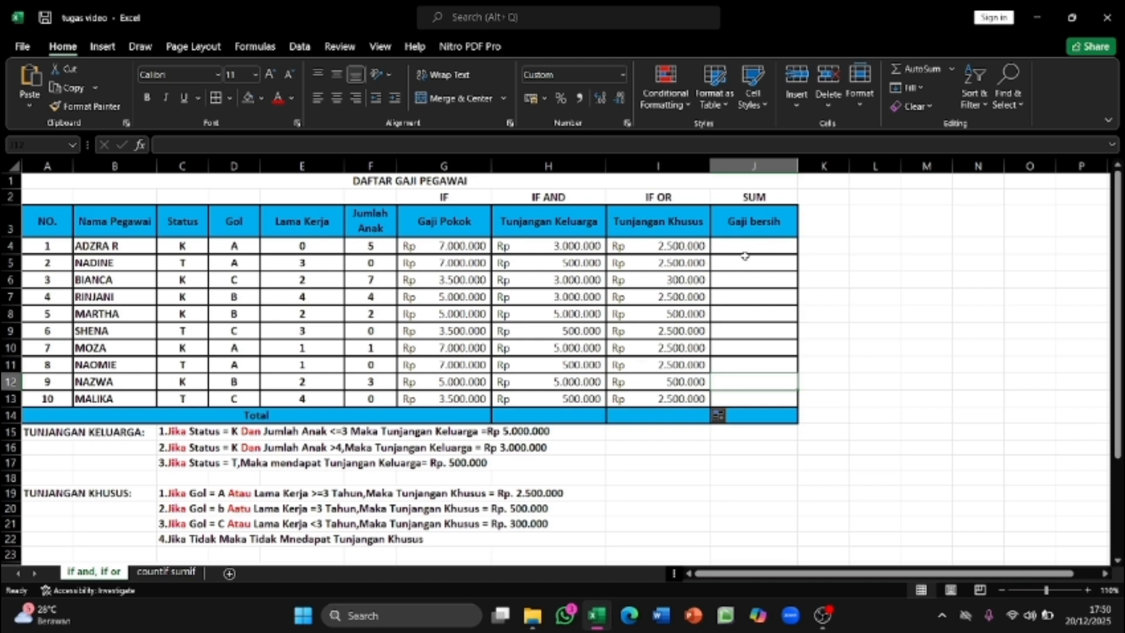
Step: Check the Gaji Bersih rule in row 24 and start a SUM formula in J4
{"action": "left_click", "coordinate": [769, 249]}
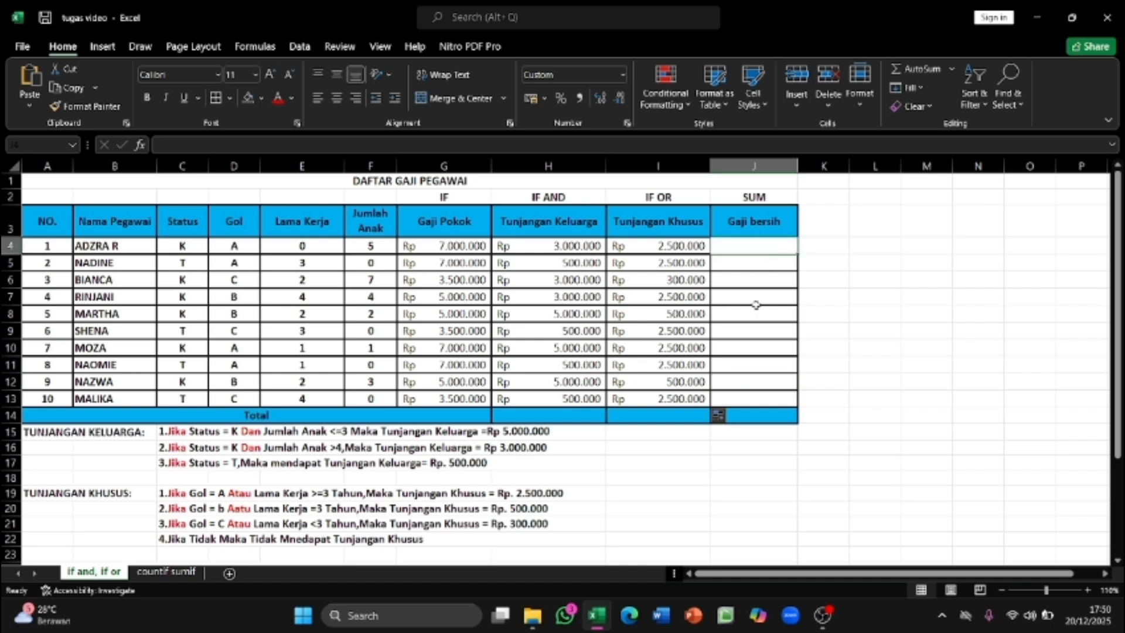
{"action": "scroll", "coordinate": [721, 320], "scroll_direction": "down", "scroll_amount": 2}
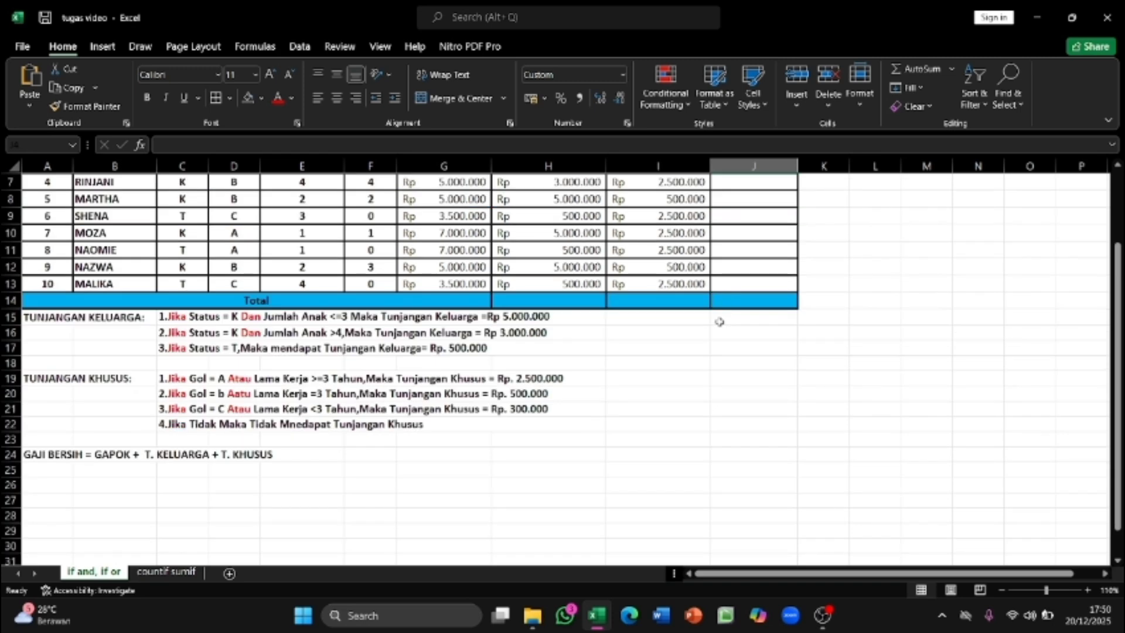
{"action": "scroll", "coordinate": [720, 322], "scroll_direction": "up", "scroll_amount": 2}
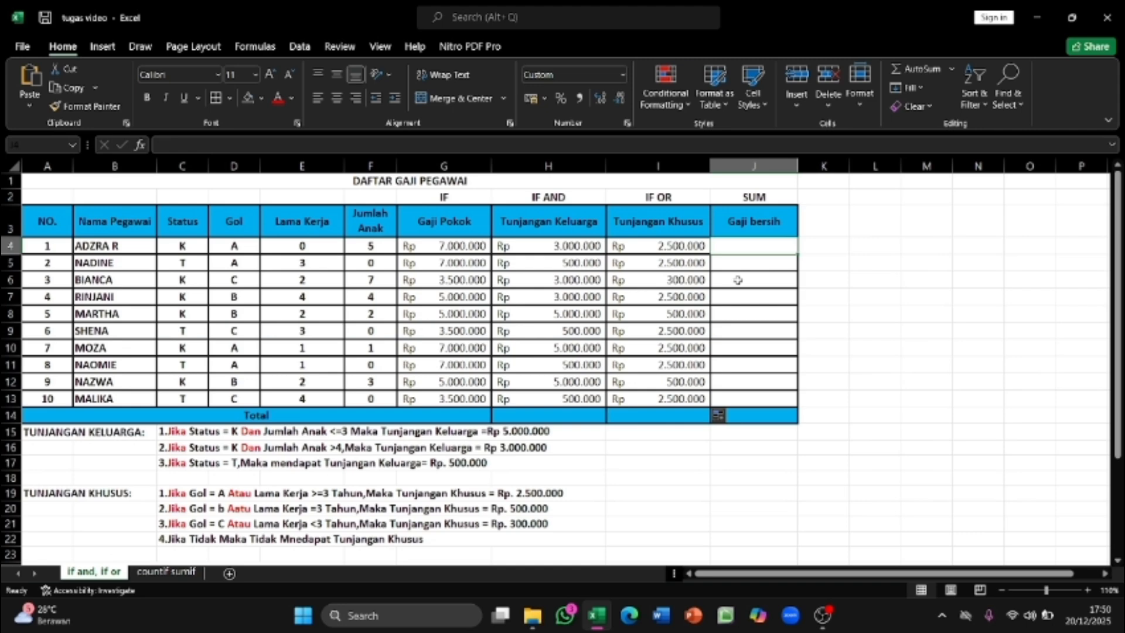
{"action": "scroll", "coordinate": [738, 280], "scroll_direction": "down", "scroll_amount": 3}
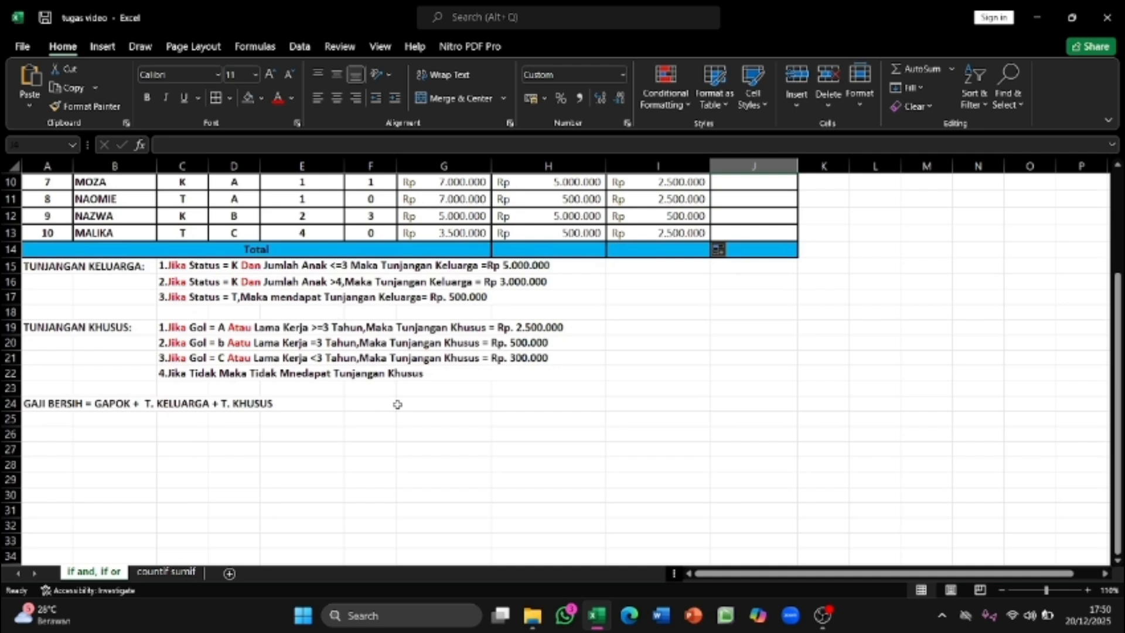
{"action": "scroll", "coordinate": [401, 402], "scroll_direction": "up", "scroll_amount": 3}
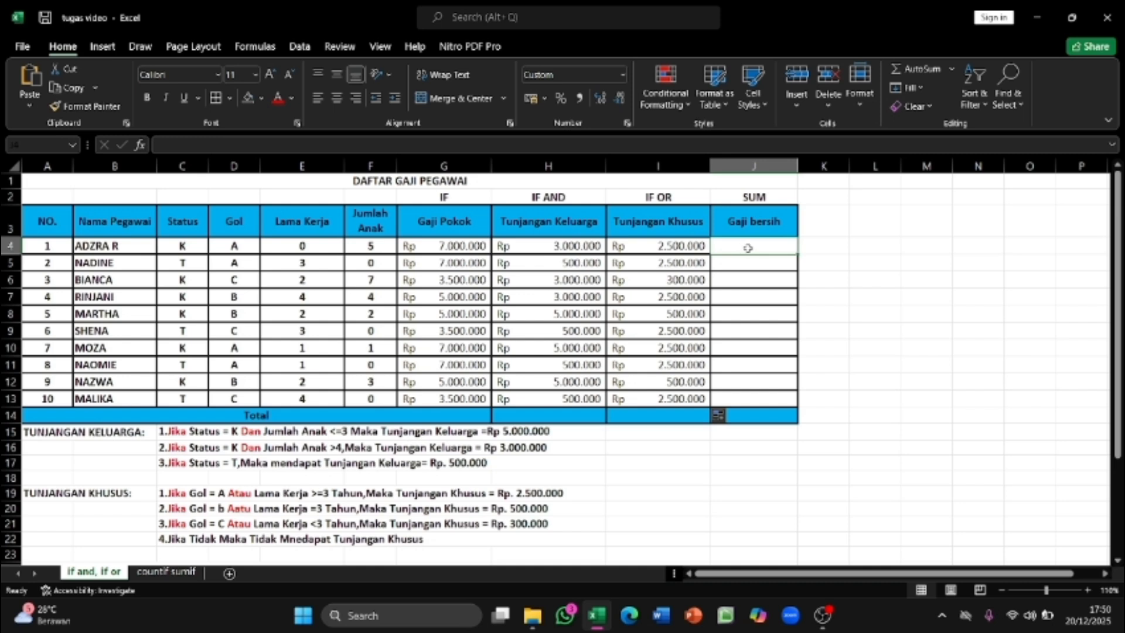
{"action": "type", "text": "=S"}
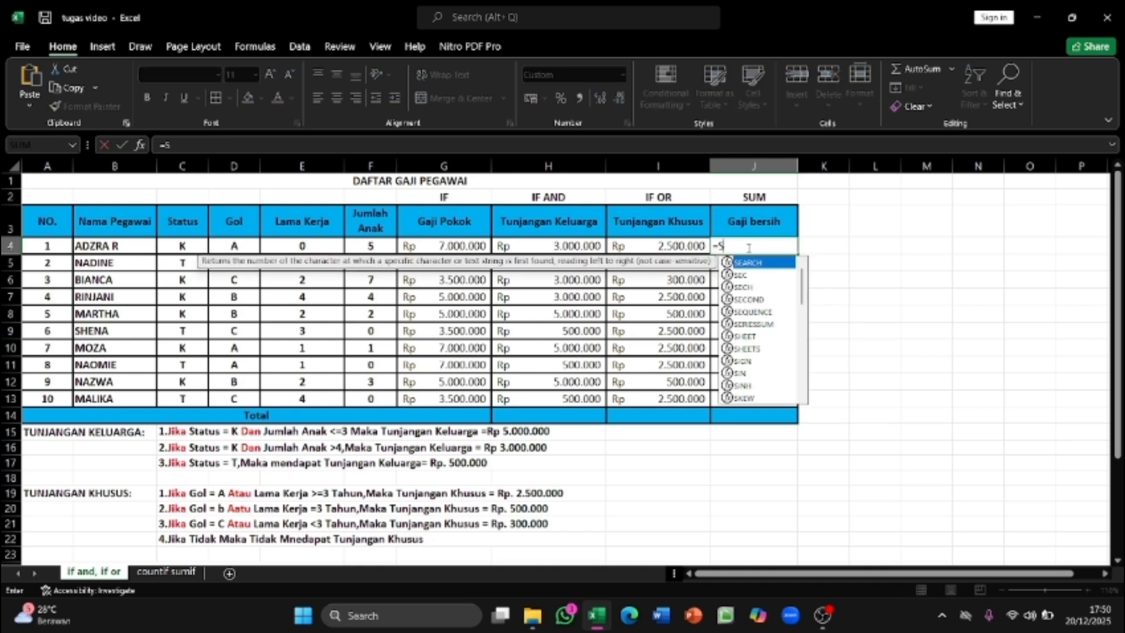
{"action": "type", "text": "UM("}
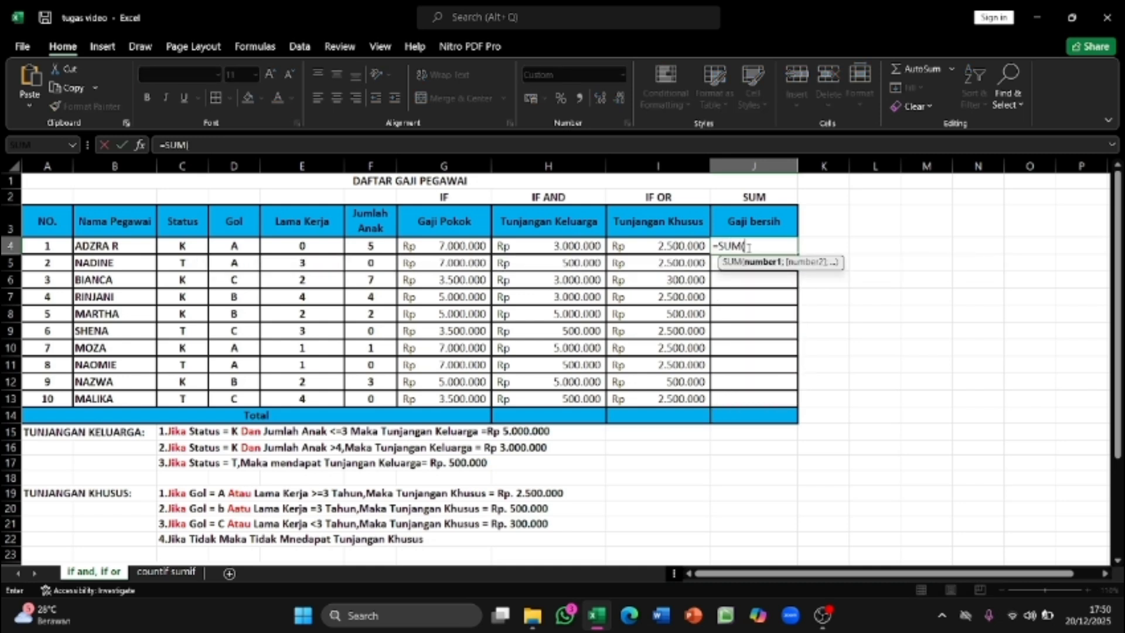
Step: Complete the J4 Gaji bersih formula as SUM(G4+H4+I4) and enter it
{"action": "left_click", "coordinate": [426, 243]}
{"action": "type", "text": "+"}
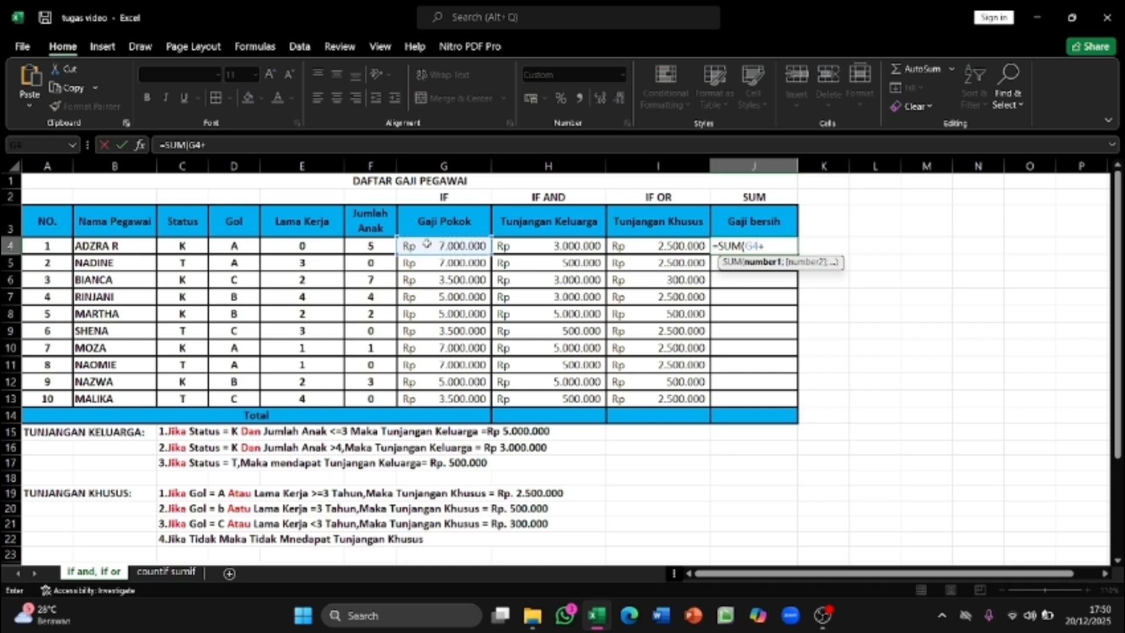
{"action": "left_click", "coordinate": [507, 245]}
{"action": "type", "text": "+"}
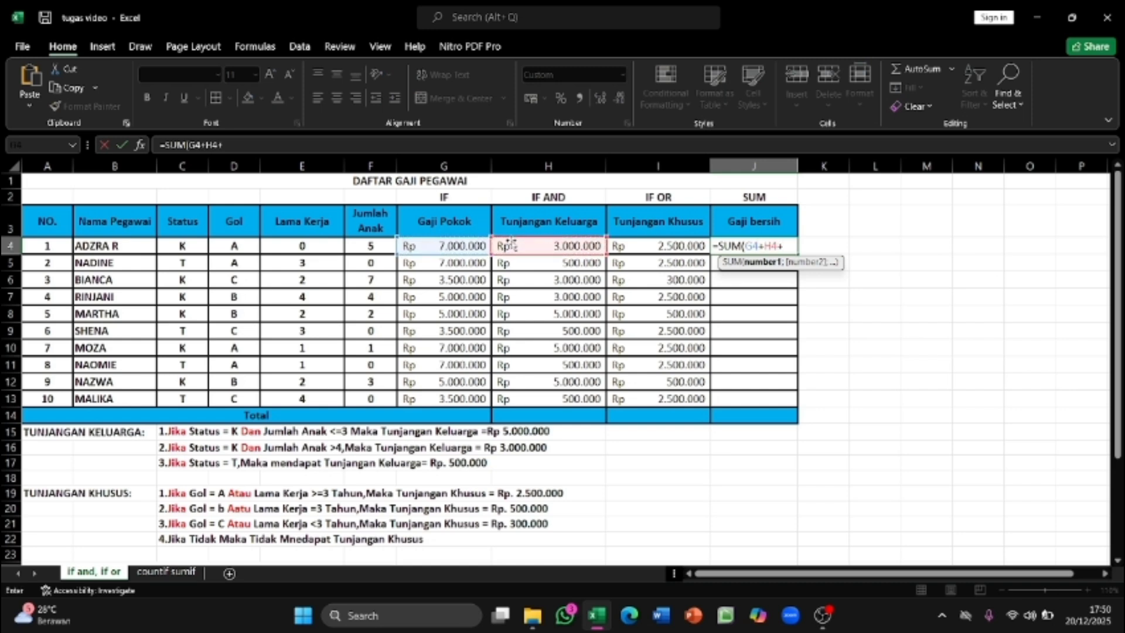
{"action": "left_click", "coordinate": [672, 242]}
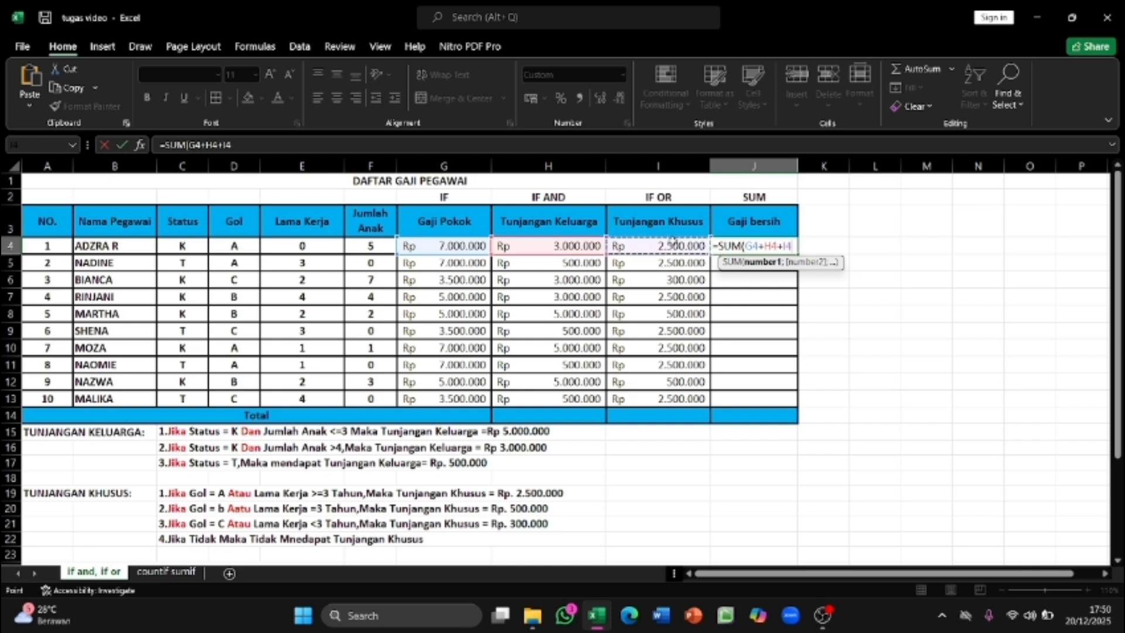
{"action": "key", "text": "ctrl+Return"}
{"action": "key", "text": "Return"}
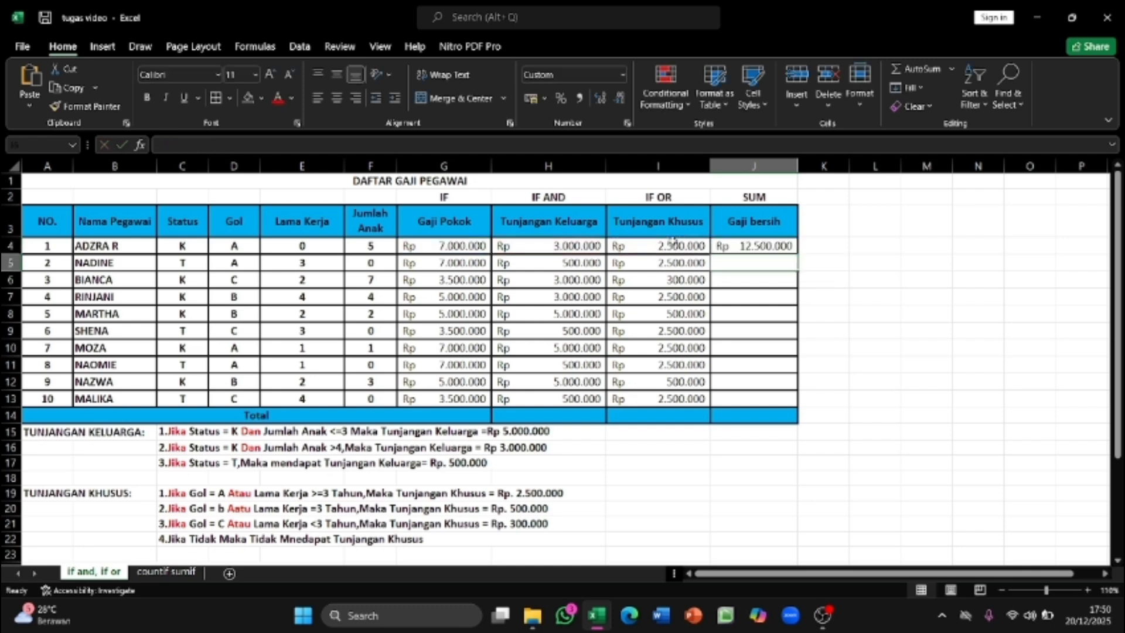
Step: Copy the Gaji bersih formula from J4 down through J13
{"action": "left_click", "coordinate": [756, 241]}
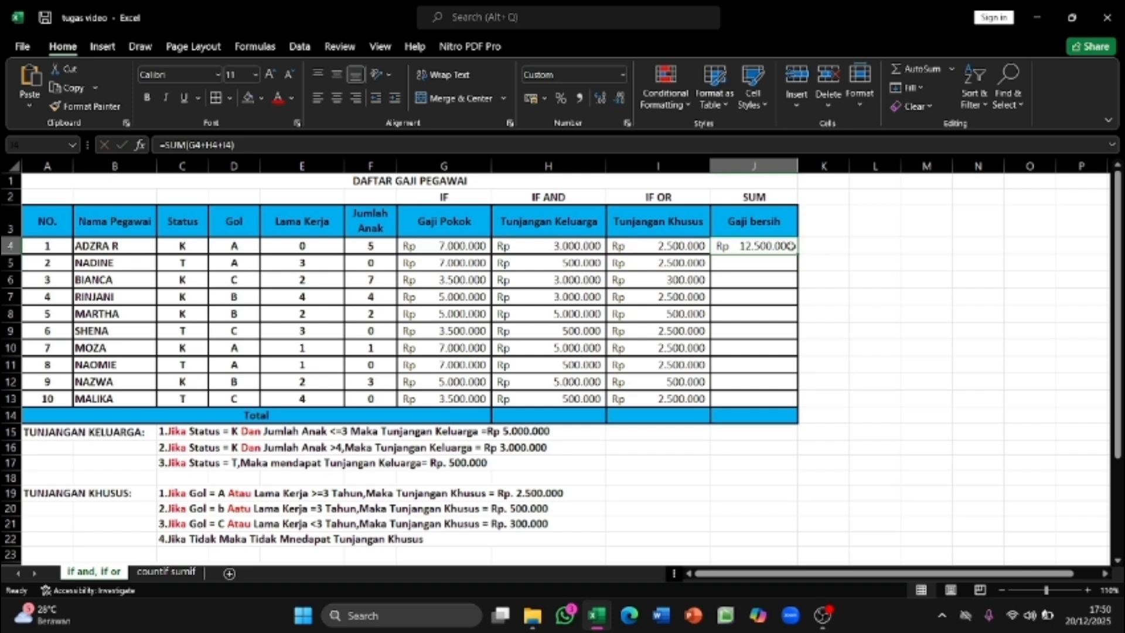
{"action": "left_click_drag", "start_coordinate": [798, 257], "coordinate": [797, 406]}
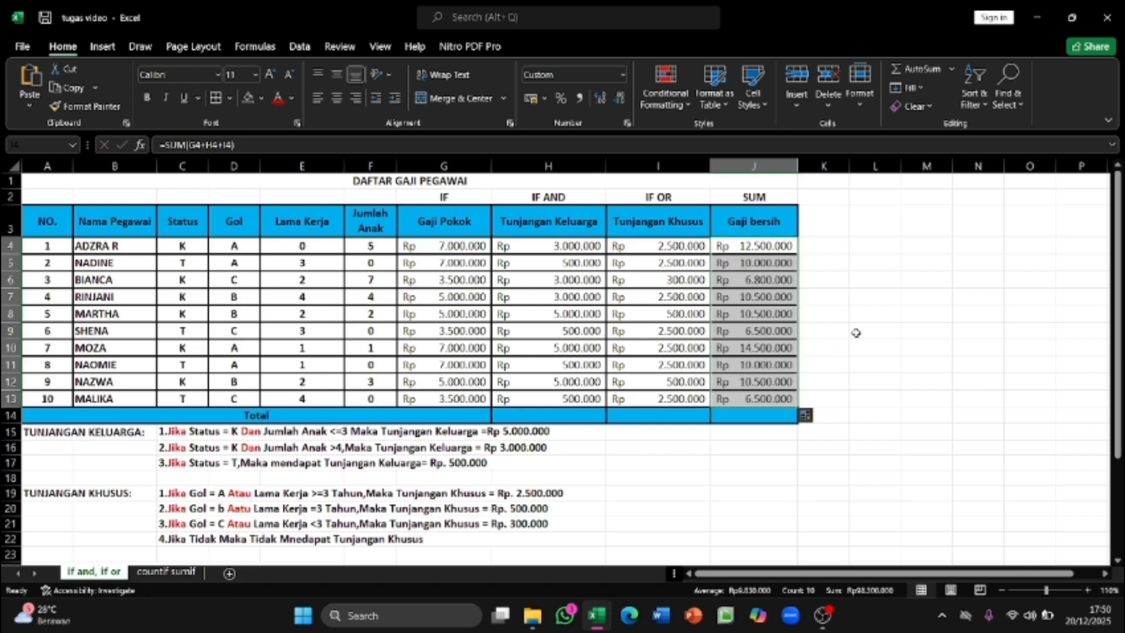
{"action": "left_click", "coordinate": [854, 337]}
Step: Total the Tunjangan Keluarga column in H14 with SUM over H4:H13
{"action": "left_click", "coordinate": [519, 412]}
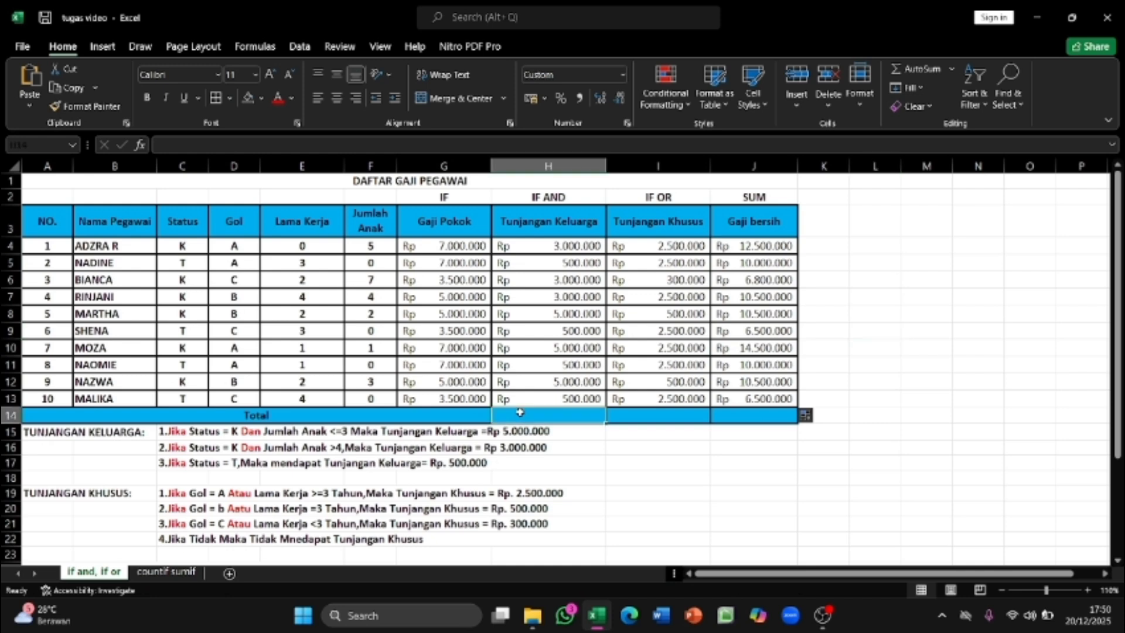
{"action": "type", "text": "=SUM("}
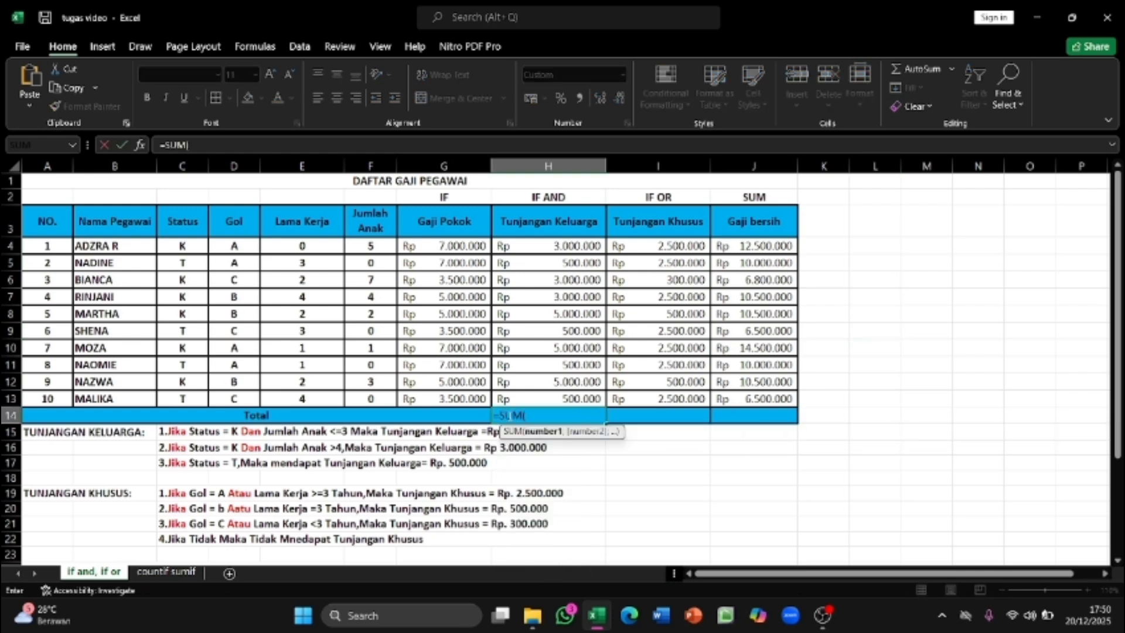
{"action": "left_click_drag", "start_coordinate": [557, 248], "coordinate": [557, 407]}
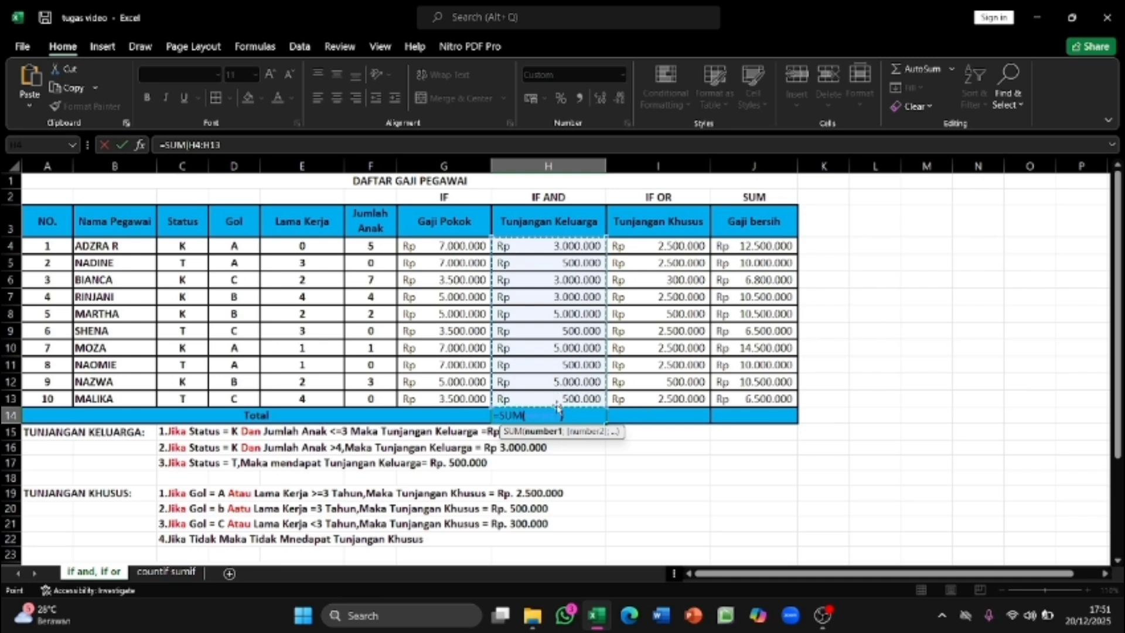
{"action": "key", "text": "Return"}
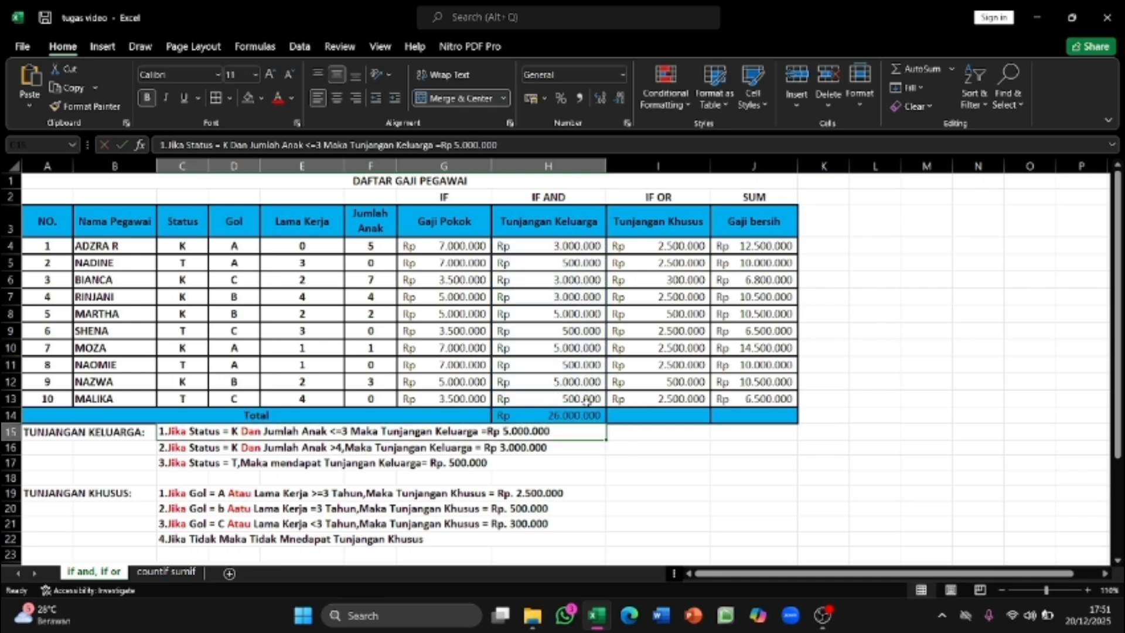
Step: Copy the total formula from H14 across to I14 and J14
{"action": "left_click", "coordinate": [594, 415]}
{"action": "left_click_drag", "start_coordinate": [606, 423], "coordinate": [760, 431]}
{"action": "left_click", "coordinate": [758, 476]}
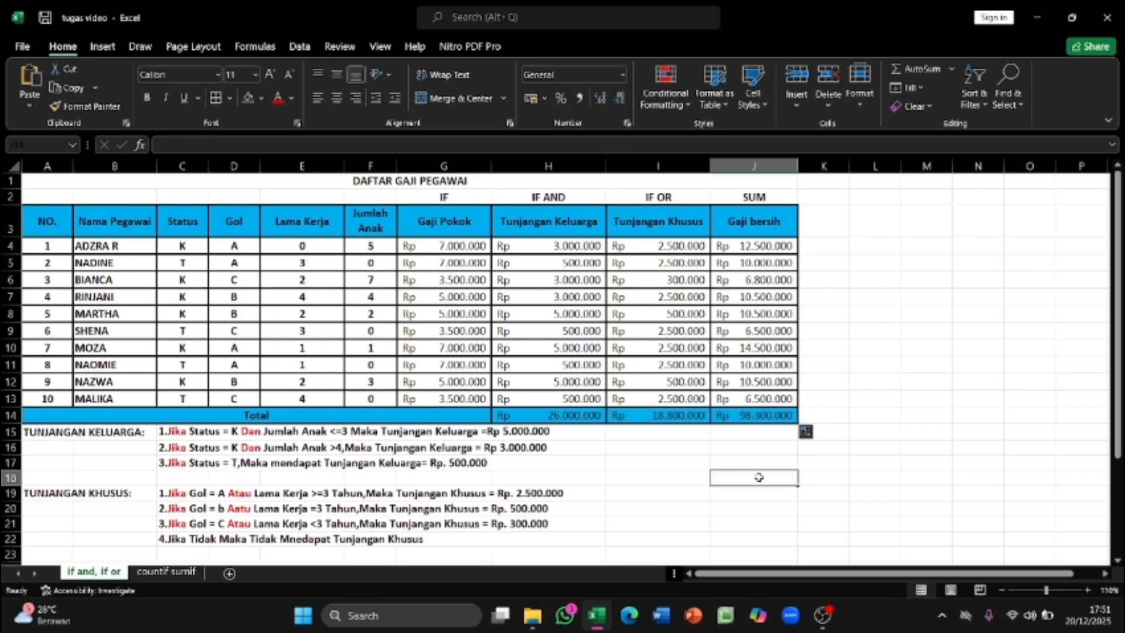